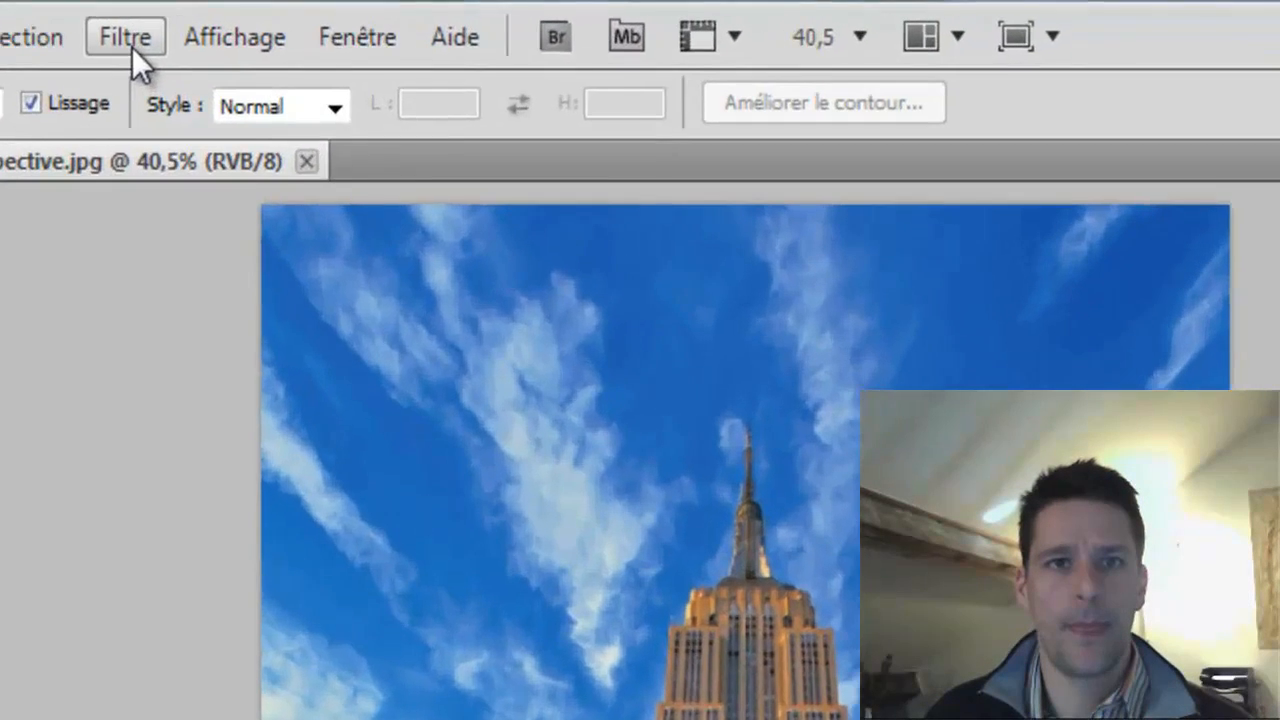
Start a custom Lens Correction on the skyscraper photo with vertical perspective -83 and scale 79%.
click(236, 26)
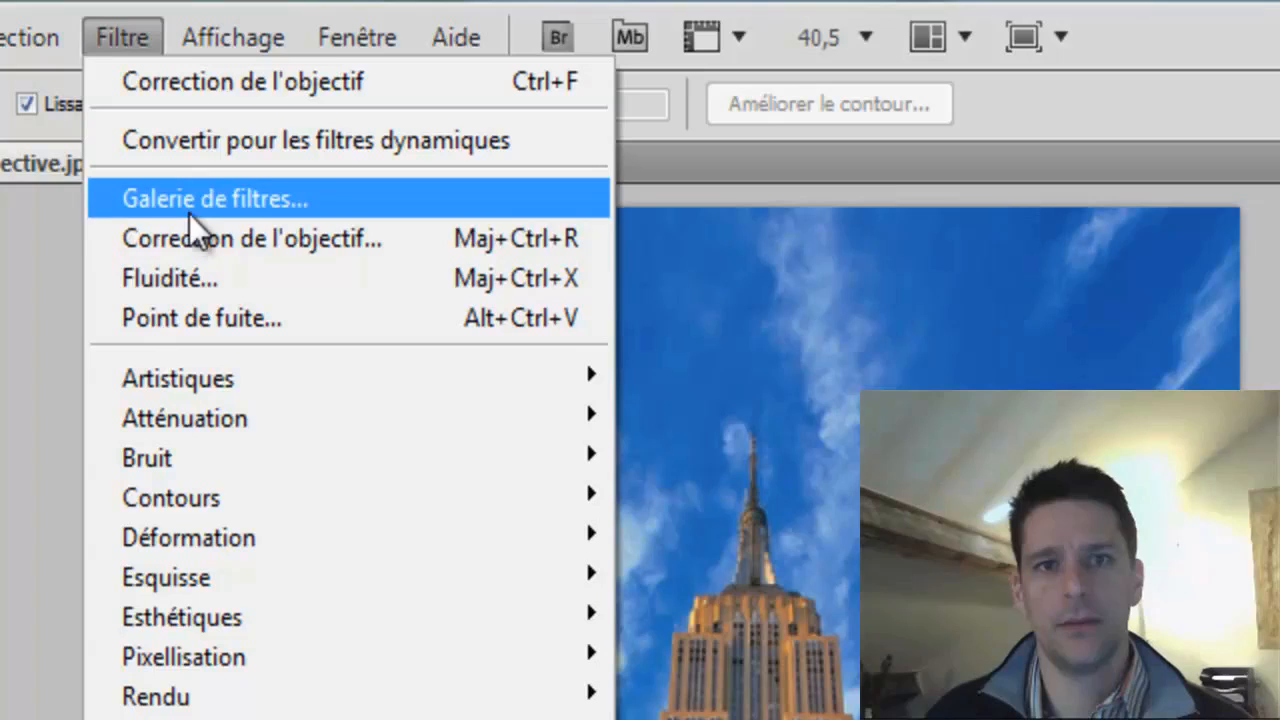
click(403, 238)
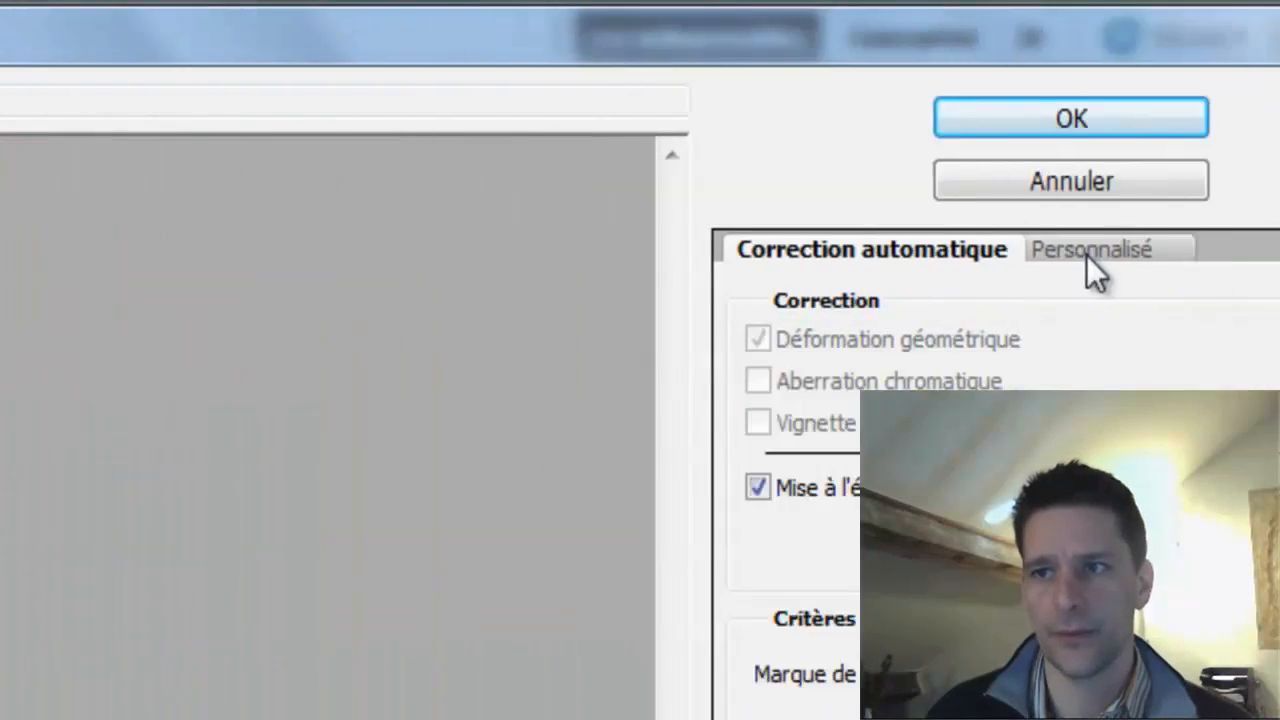
click(1086, 255)
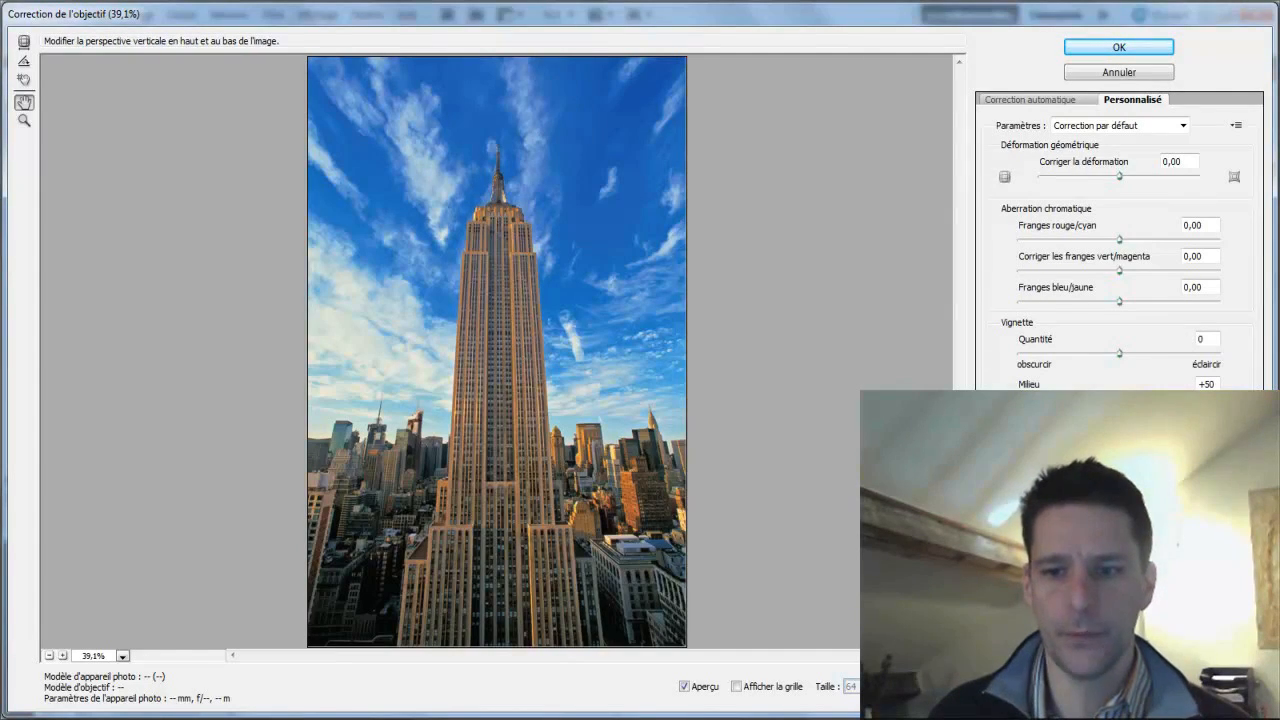
drag(1119, 450, 1099, 450)
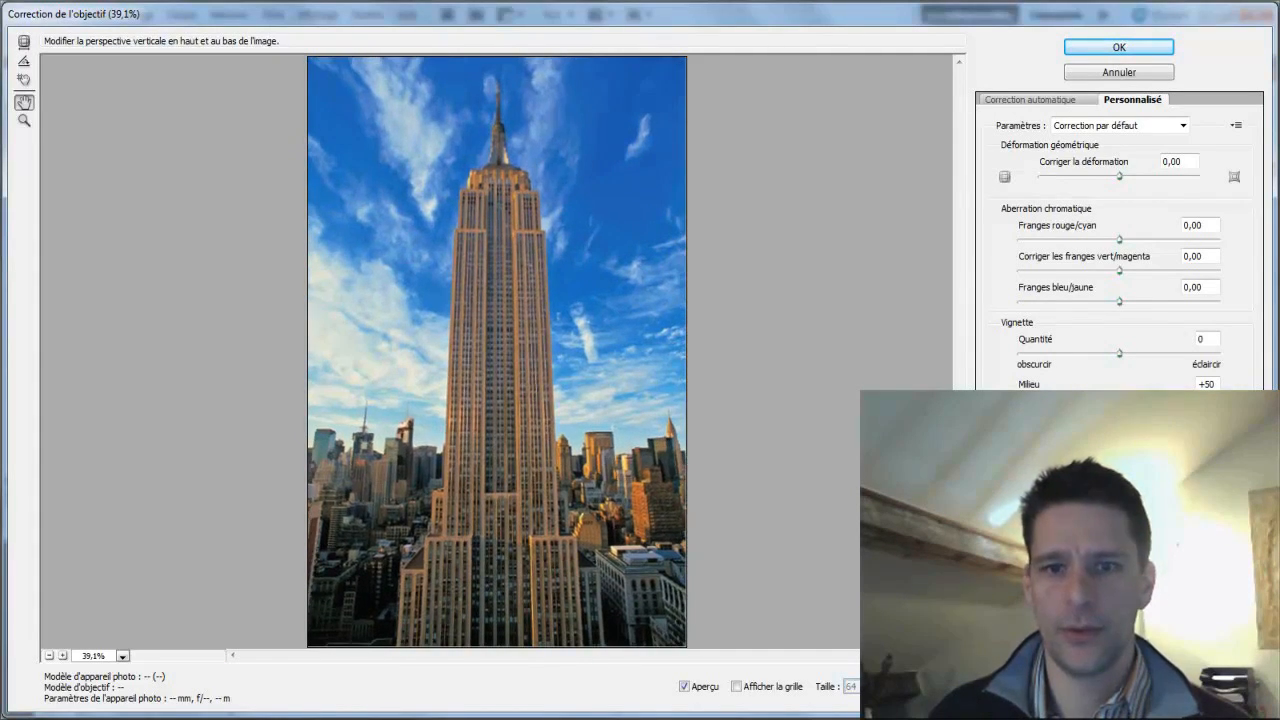
drag(1099, 450, 1096, 450)
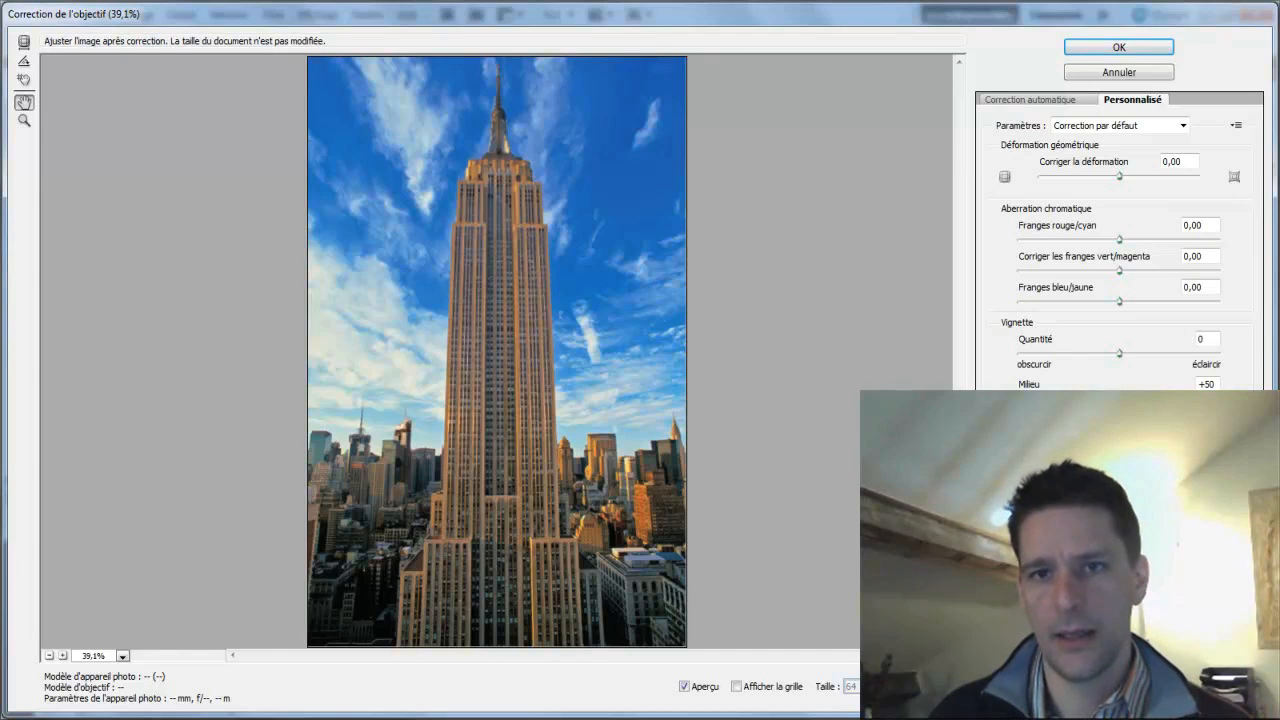
drag(1119, 450, 1090, 450)
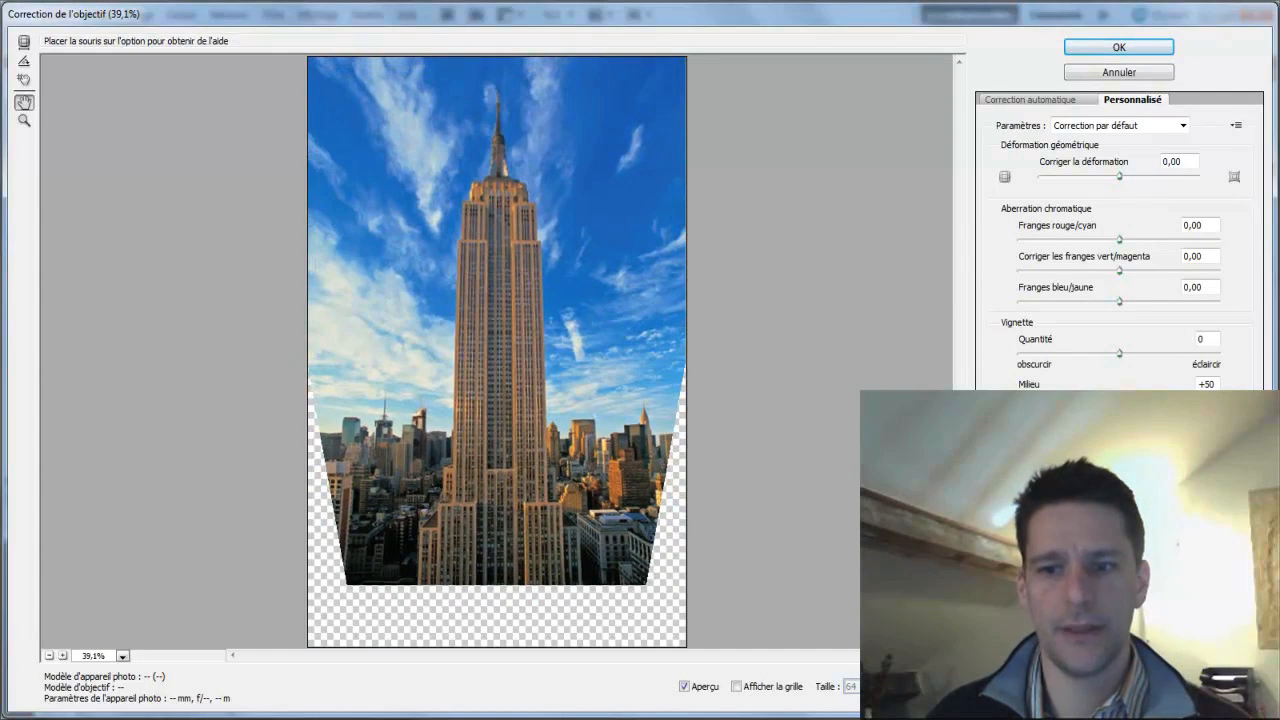
Show the alignment grid over the preview with size 15 and a red colour of R 241, G 19, B 19.
click(737, 687)
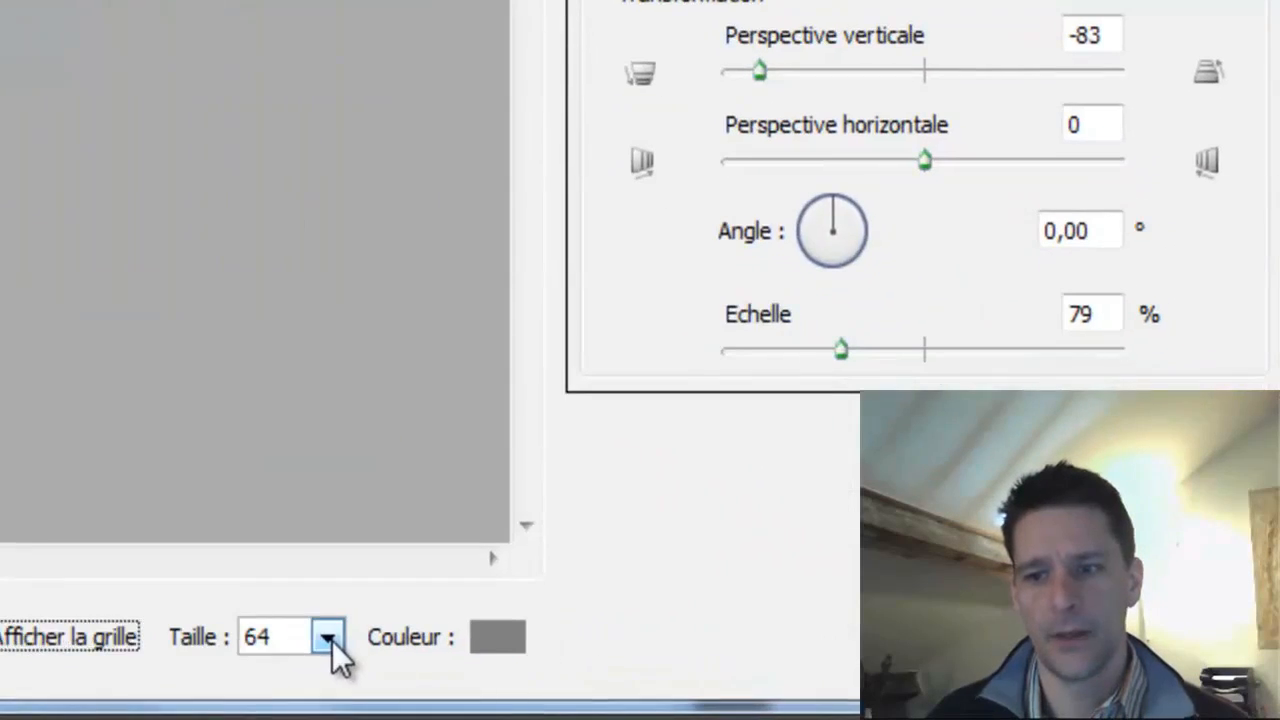
click(874, 686)
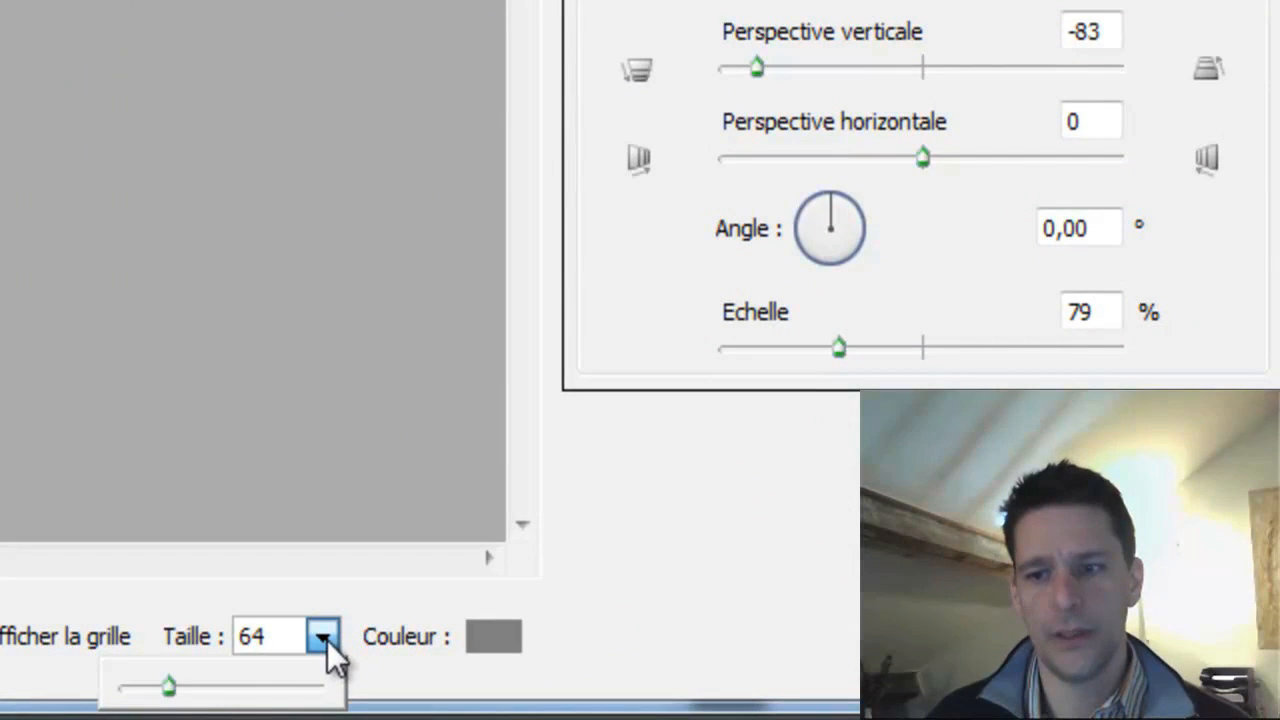
drag(182, 686, 128, 686)
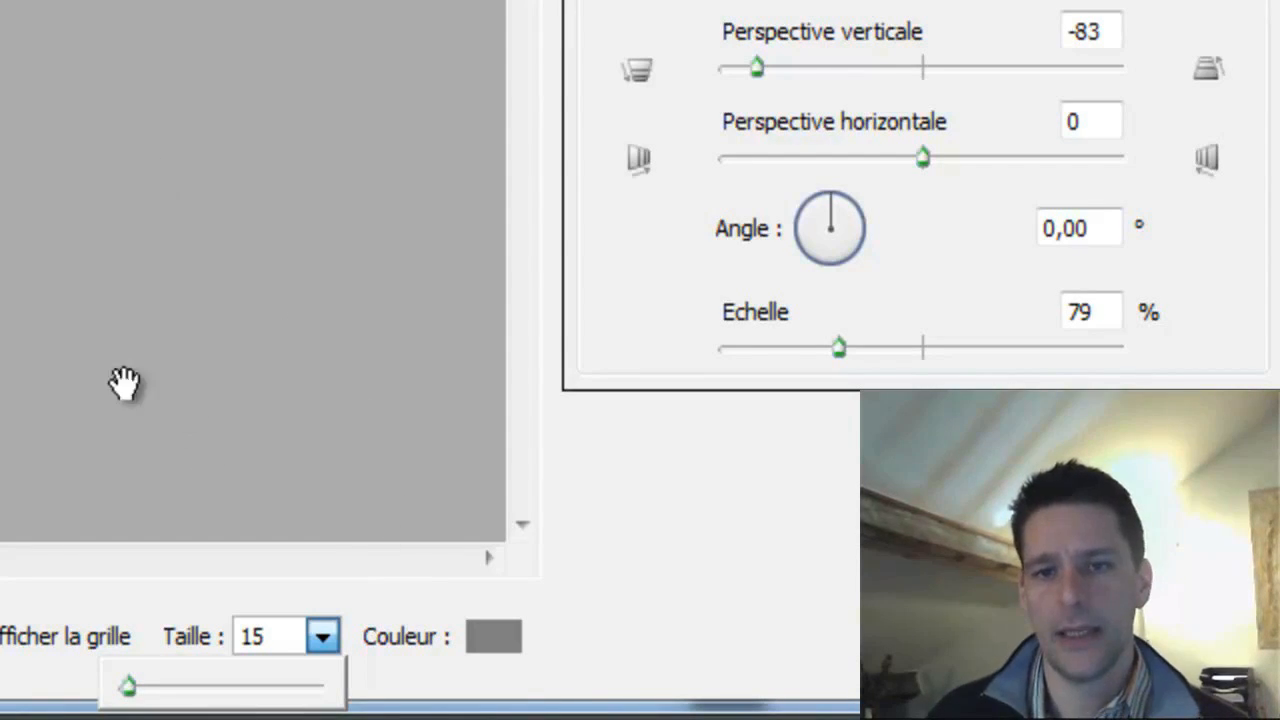
click(493, 640)
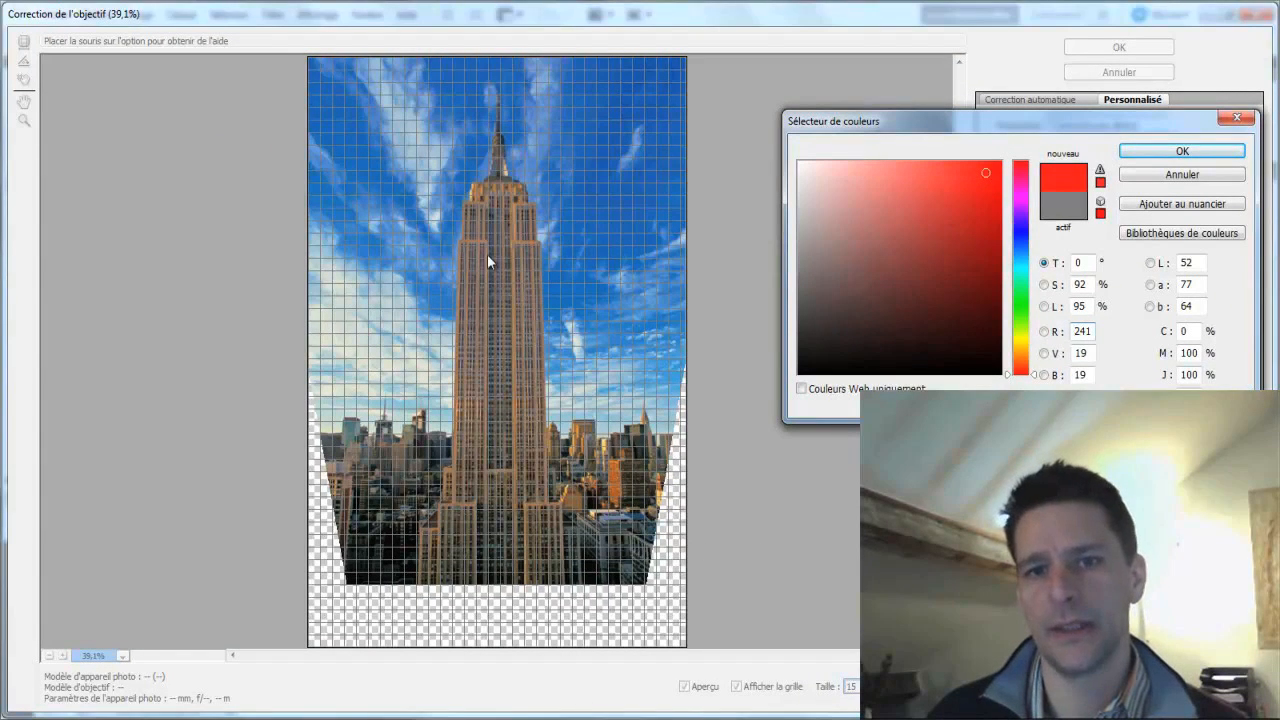
click(1182, 151)
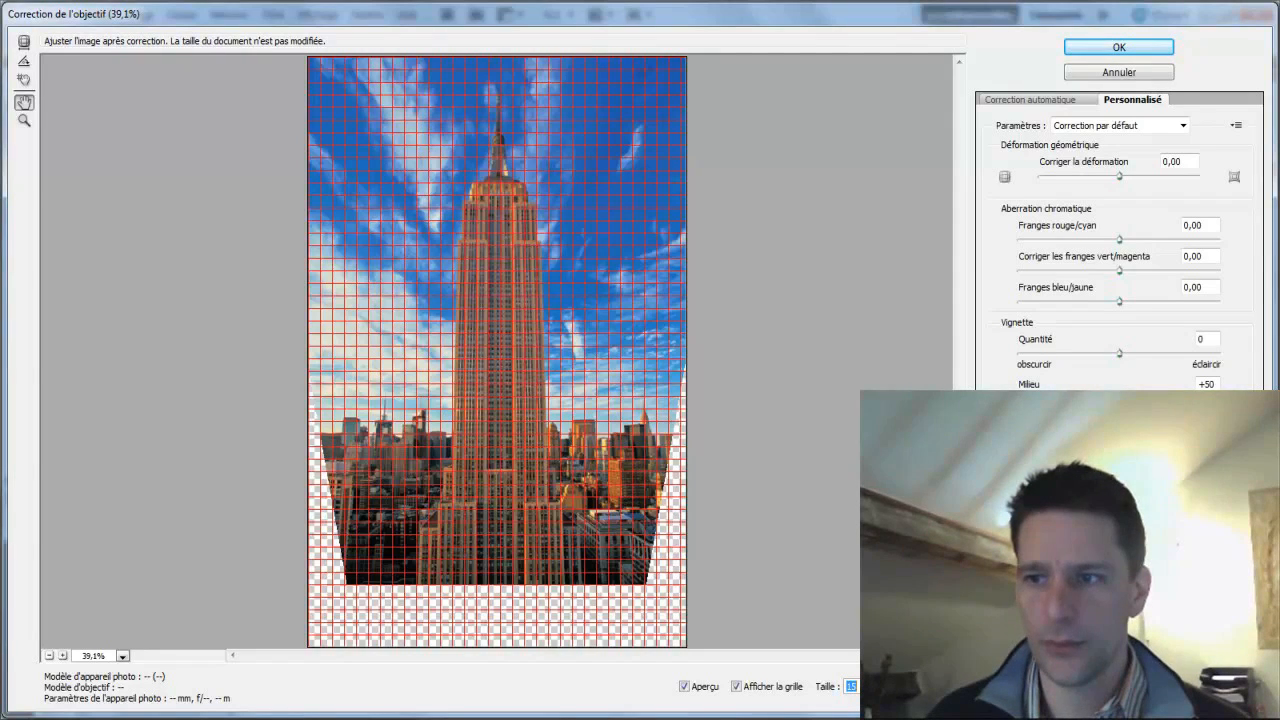
Lower the scale and the vertical perspective slightly further, and apply the lens correction with the grid hidden.
drag(1119, 547, 1108, 547)
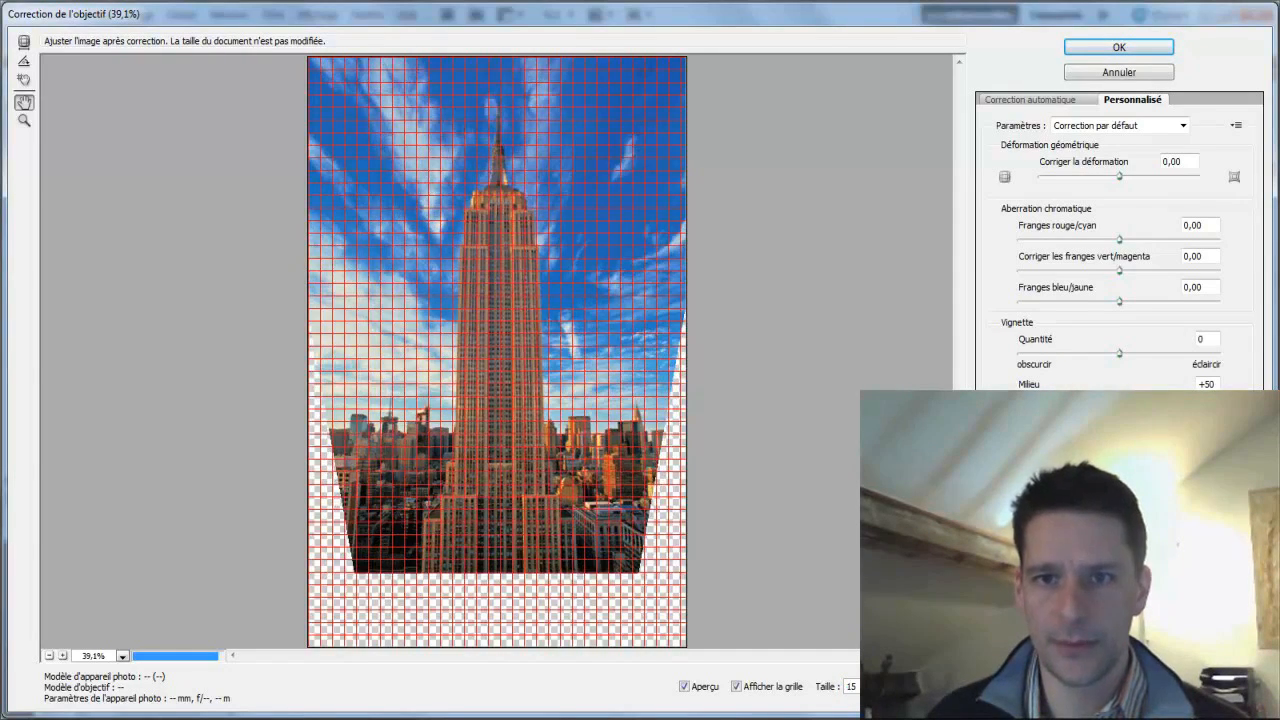
drag(1086, 450, 1078, 450)
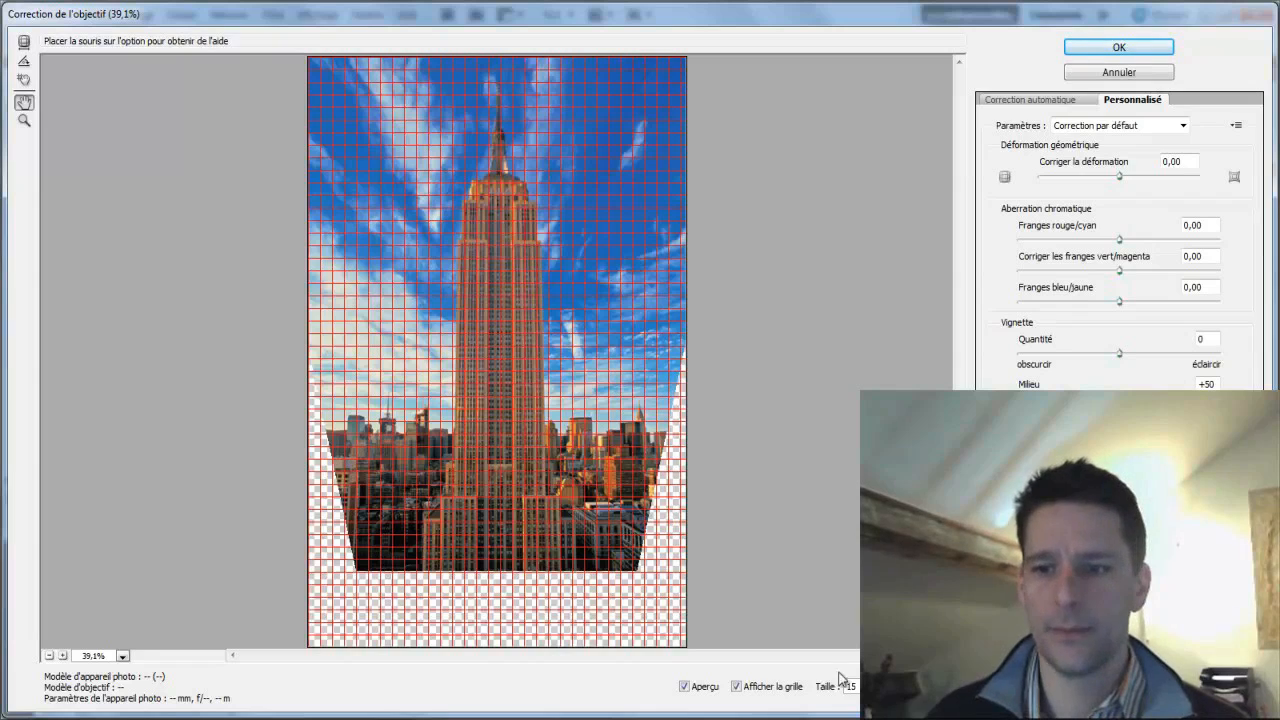
click(737, 686)
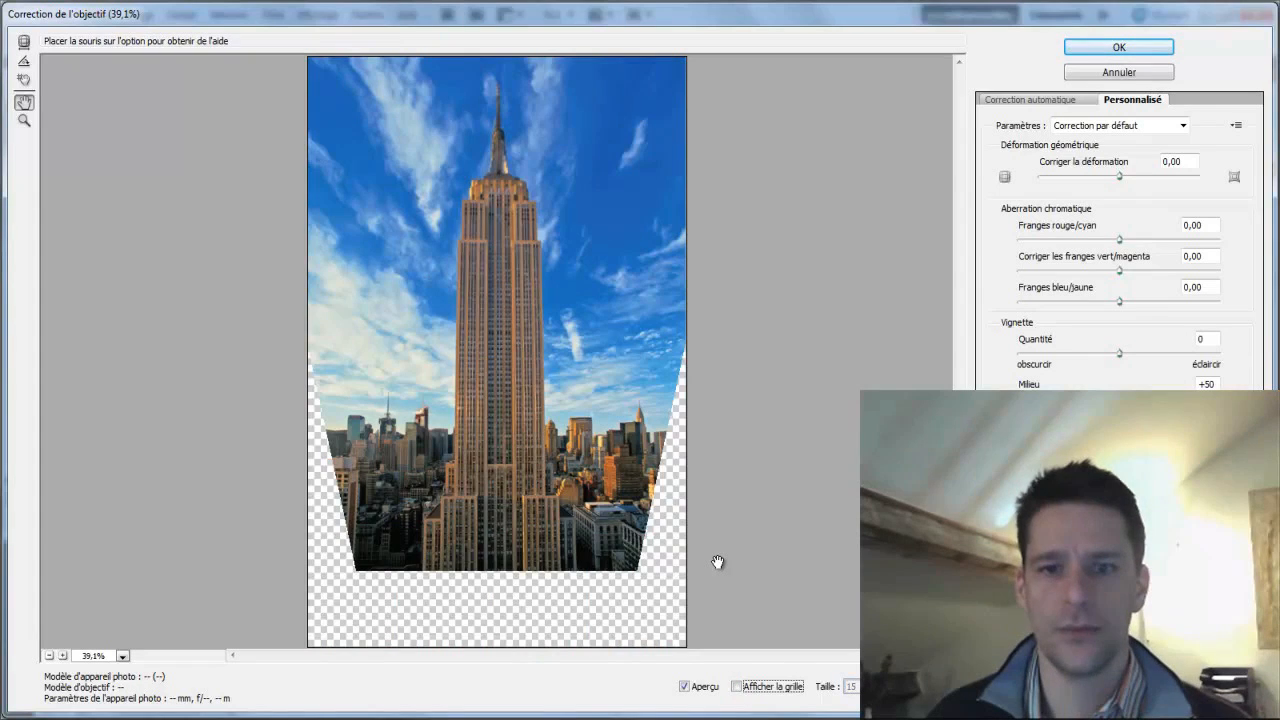
click(1119, 50)
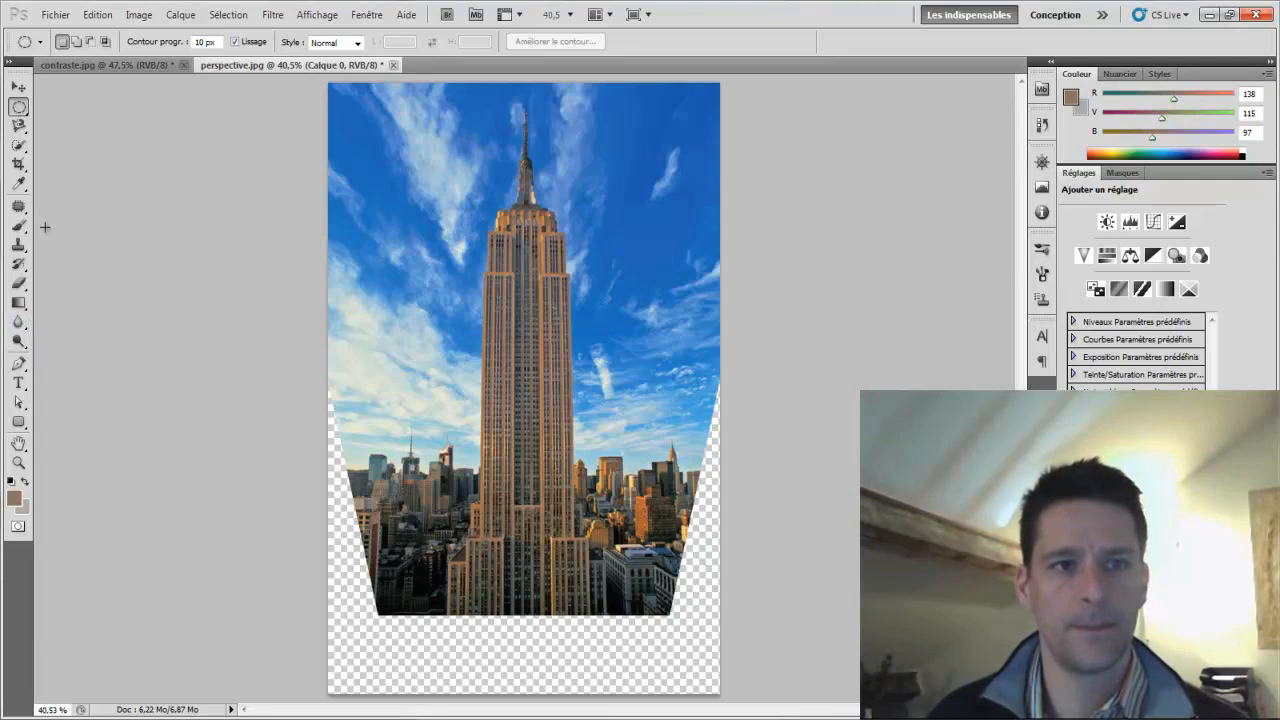
Crop the skyscraper photo to a rectangle just inside the transparent edges, and flatten the image.
click(19, 166)
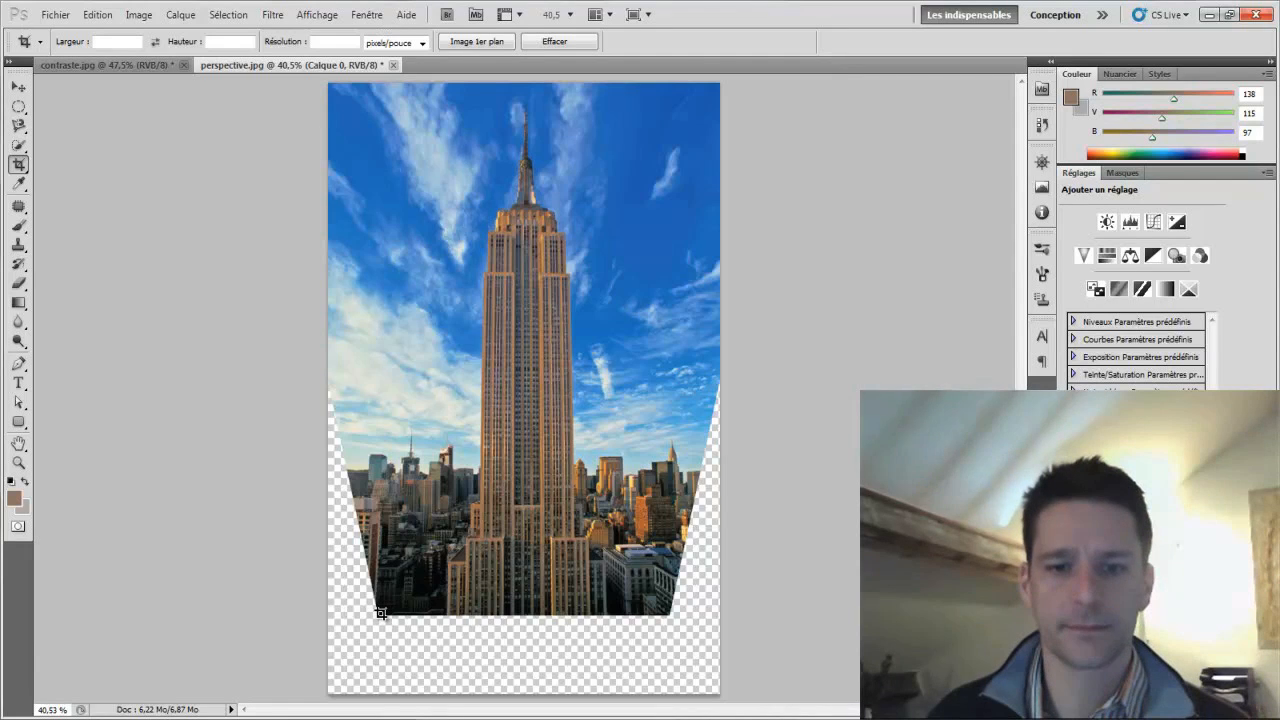
drag(381, 613, 668, 64)
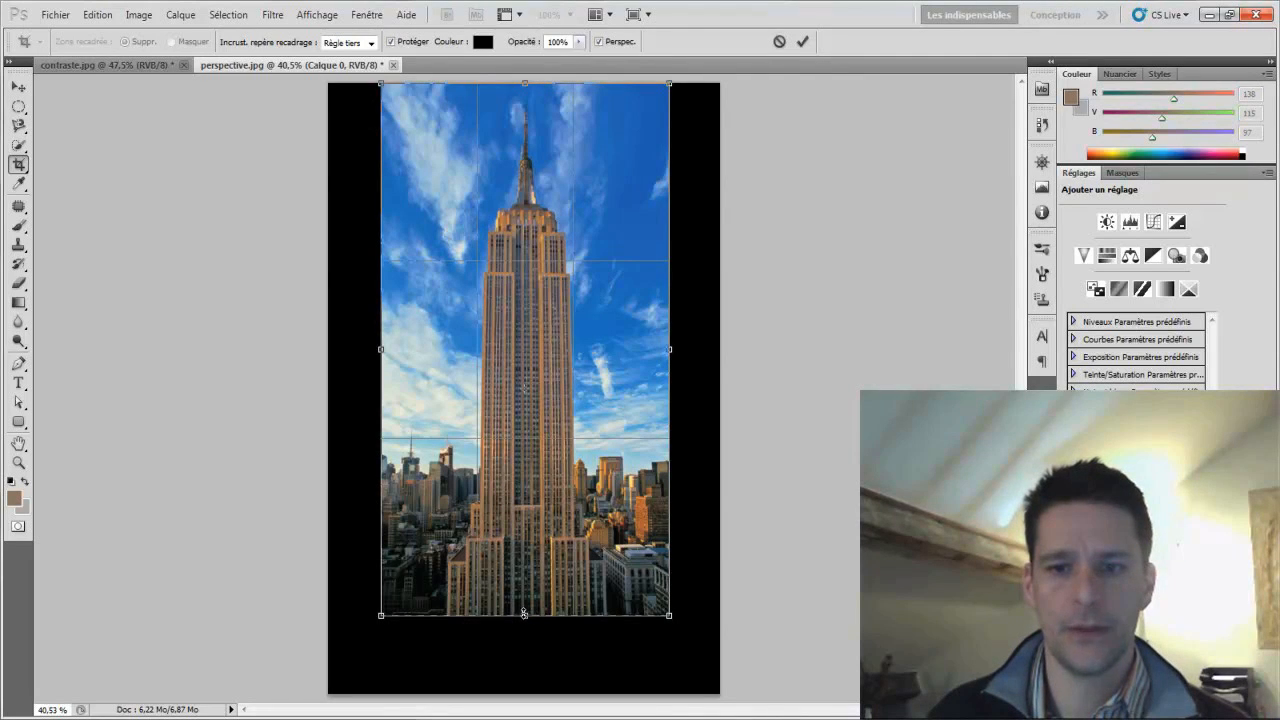
mouse_move(523, 612)
mouse_down()
mouse_move(527, 587)
mouse_move(524, 599)
mouse_up()
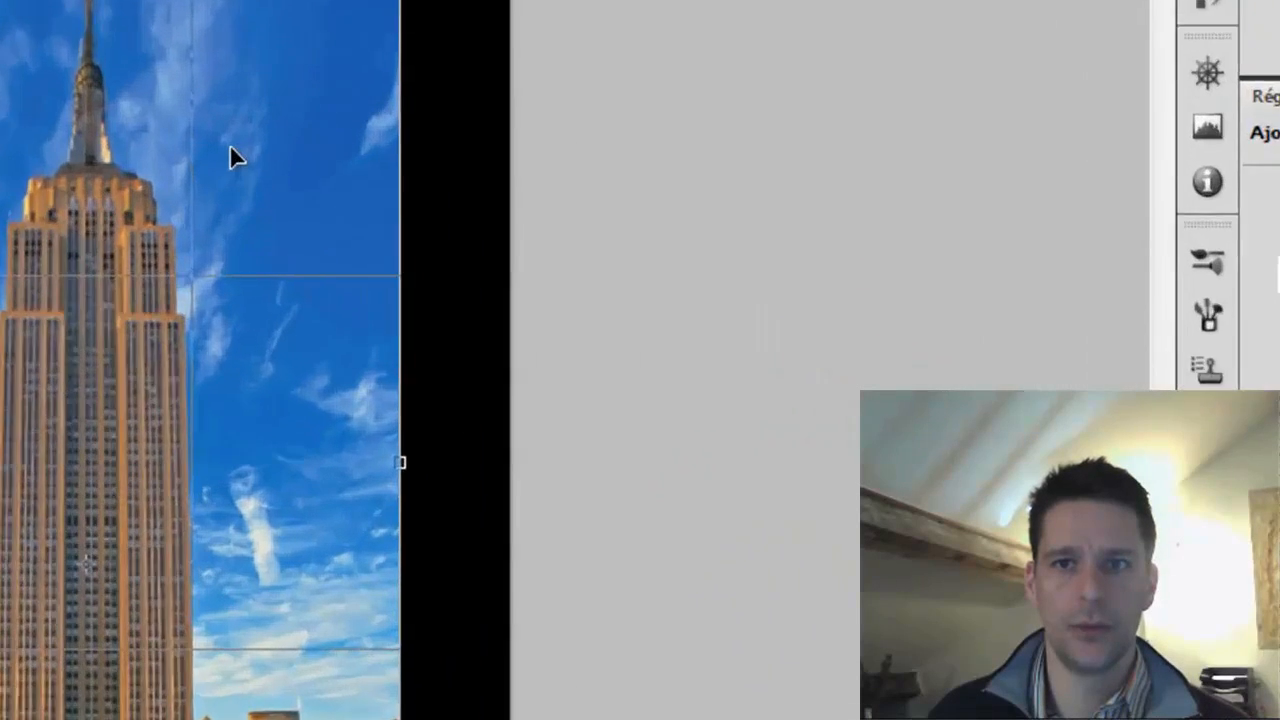
key(Return)
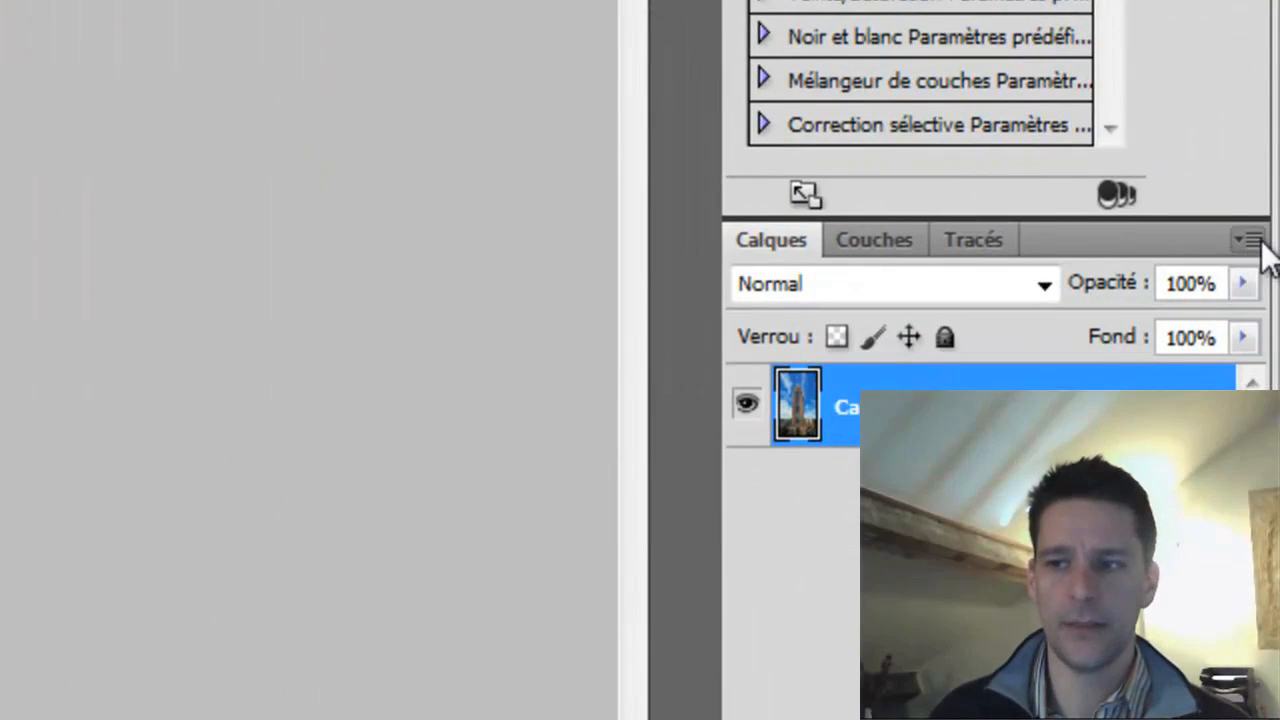
click(1252, 241)
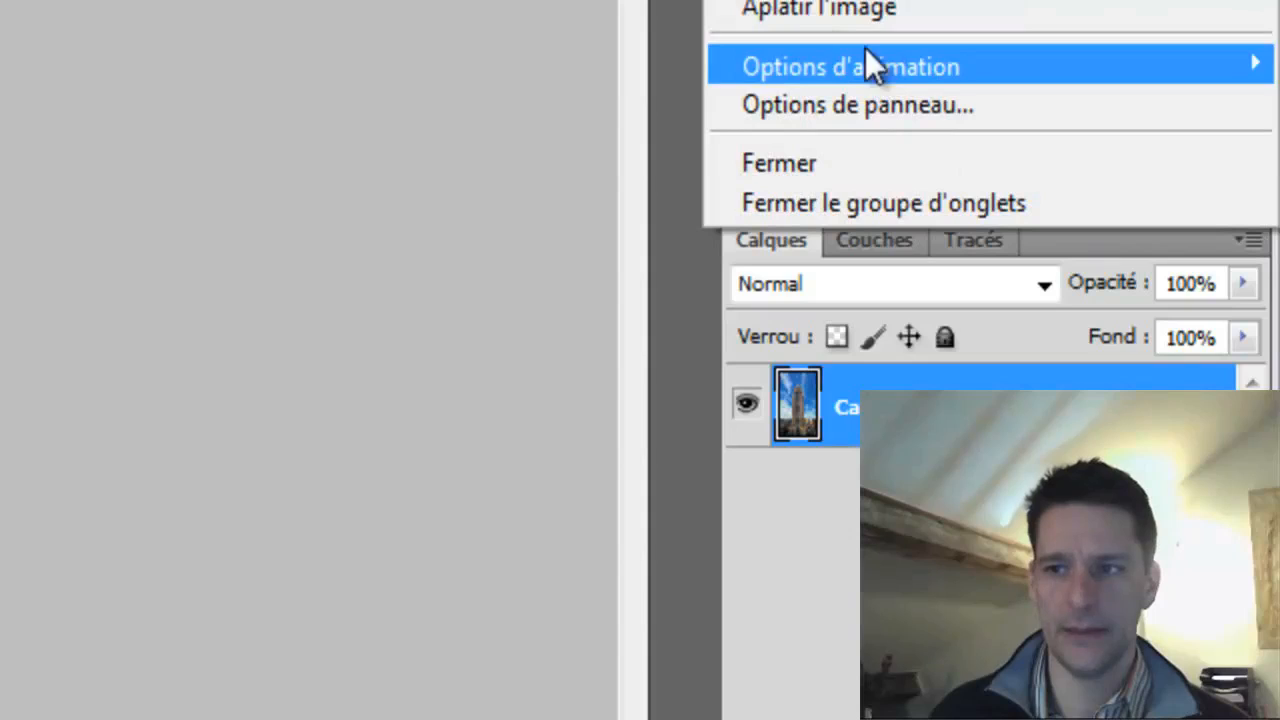
click(862, 10)
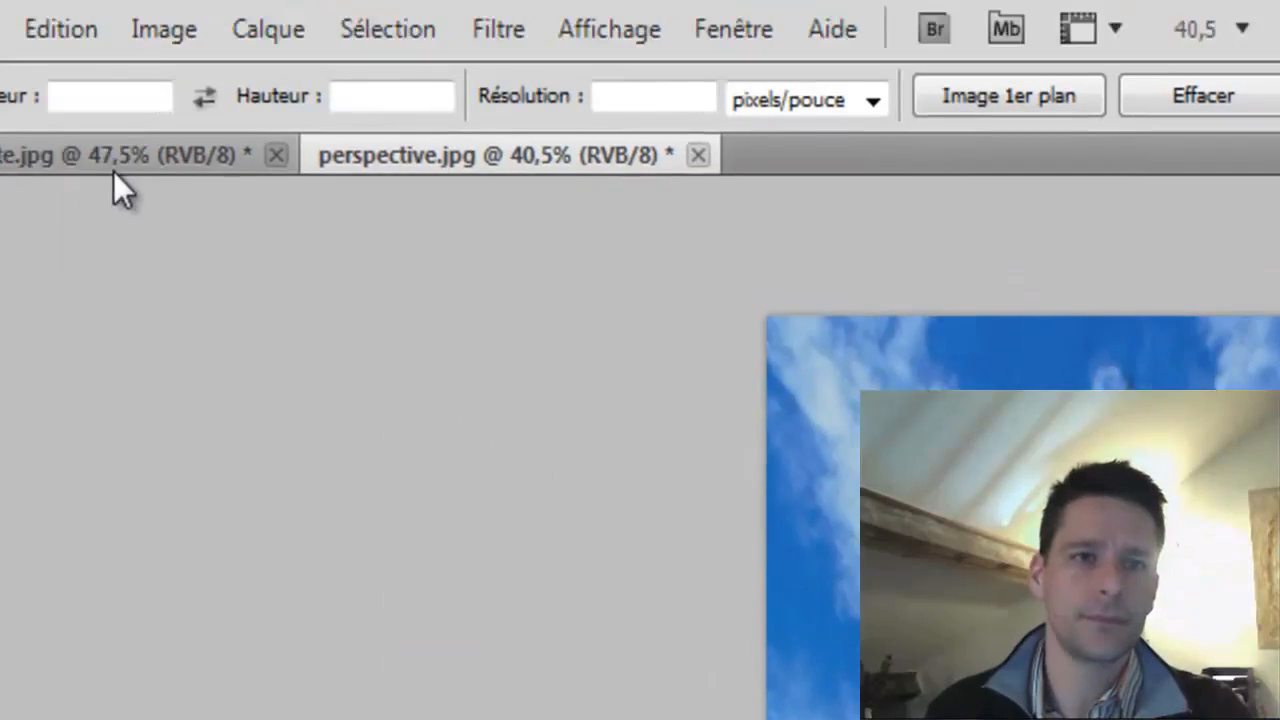
Switch to the contraste.jpg document.
click(129, 180)
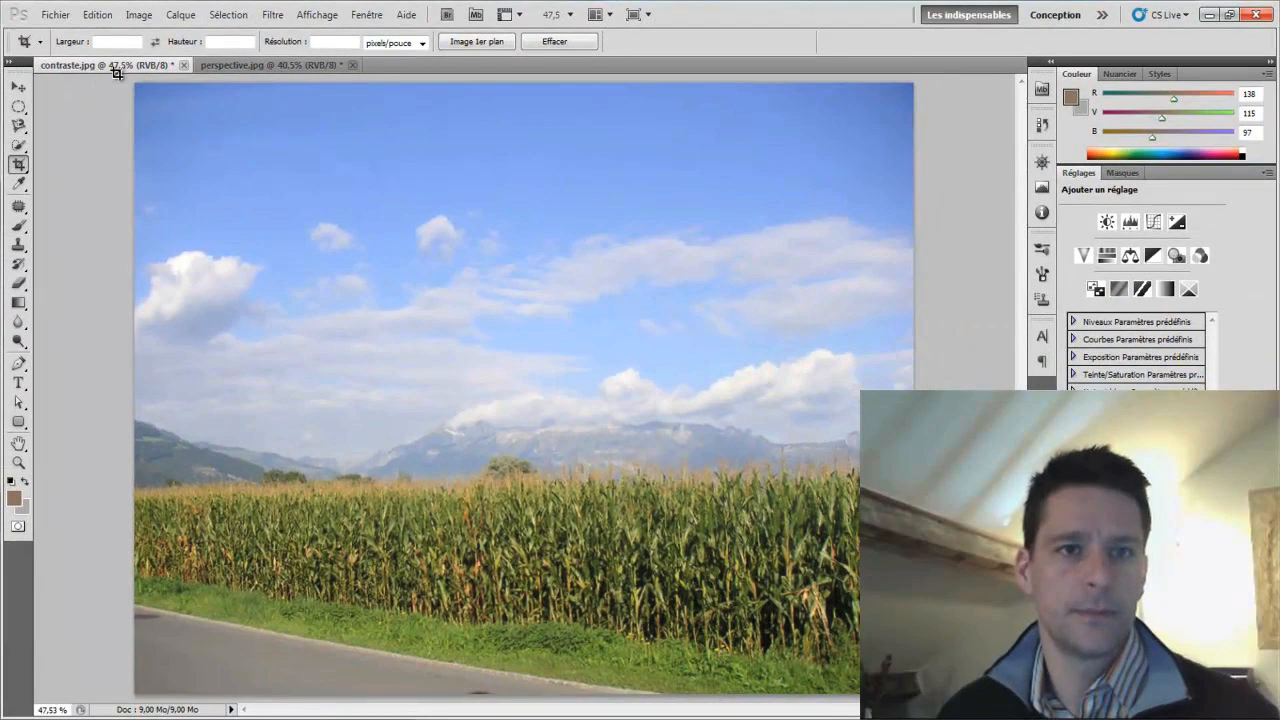
Try cropping the cornfield photo to cut off the road and grass along its lower edge, and undo the crop.
mouse_move(152, 95)
mouse_down()
mouse_move(287, 176)
mouse_move(845, 578)
mouse_move(925, 605)
mouse_move(913, 607)
mouse_up()
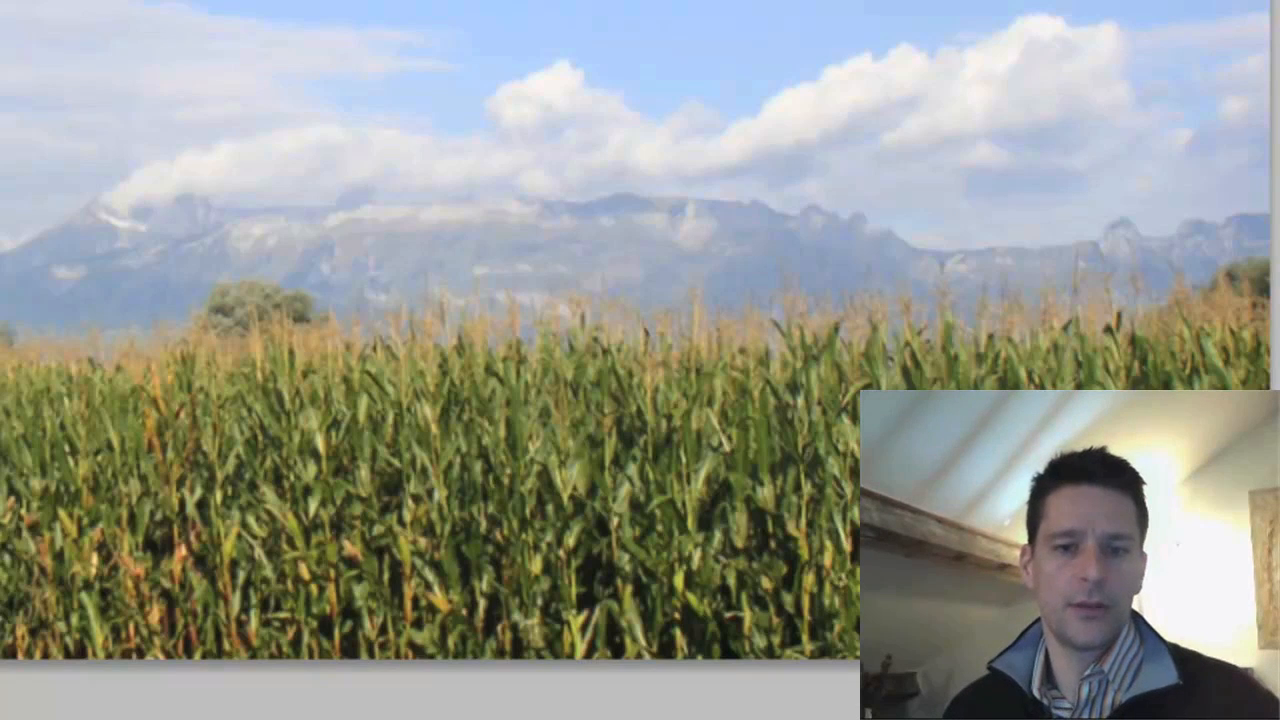
key(ctrl+z)
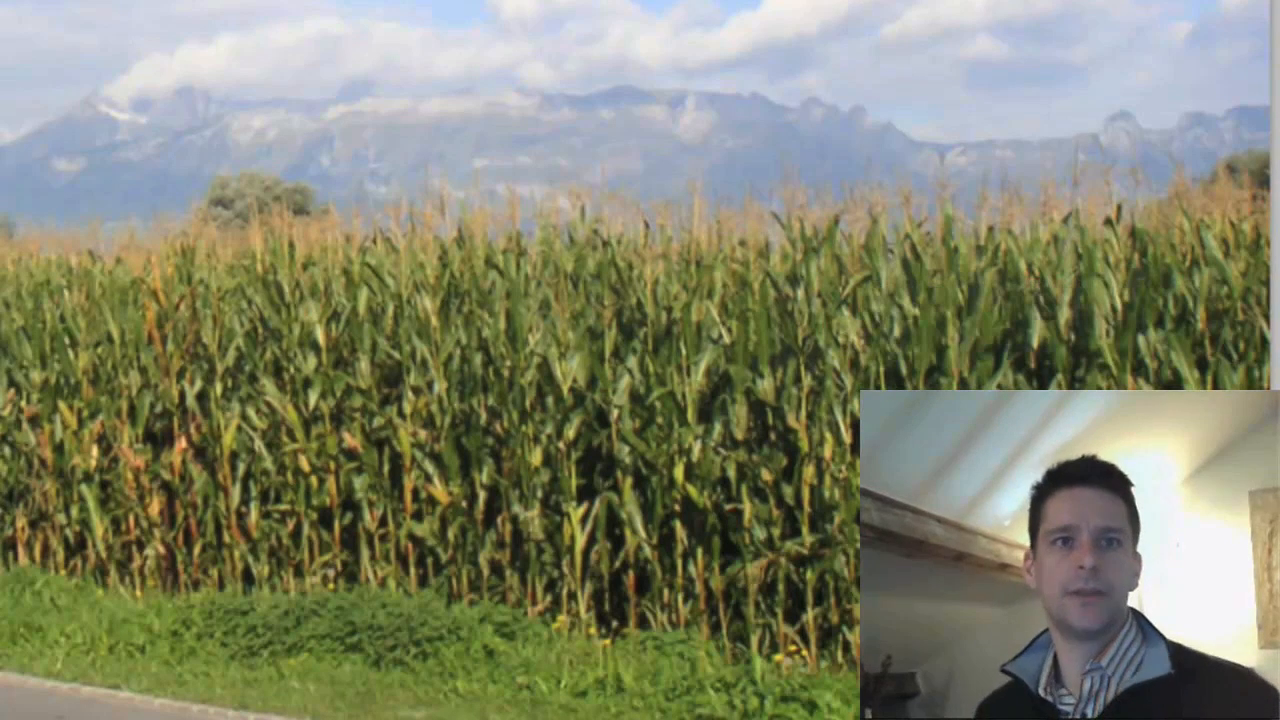
key(ctrl+z)
click(240, 38)
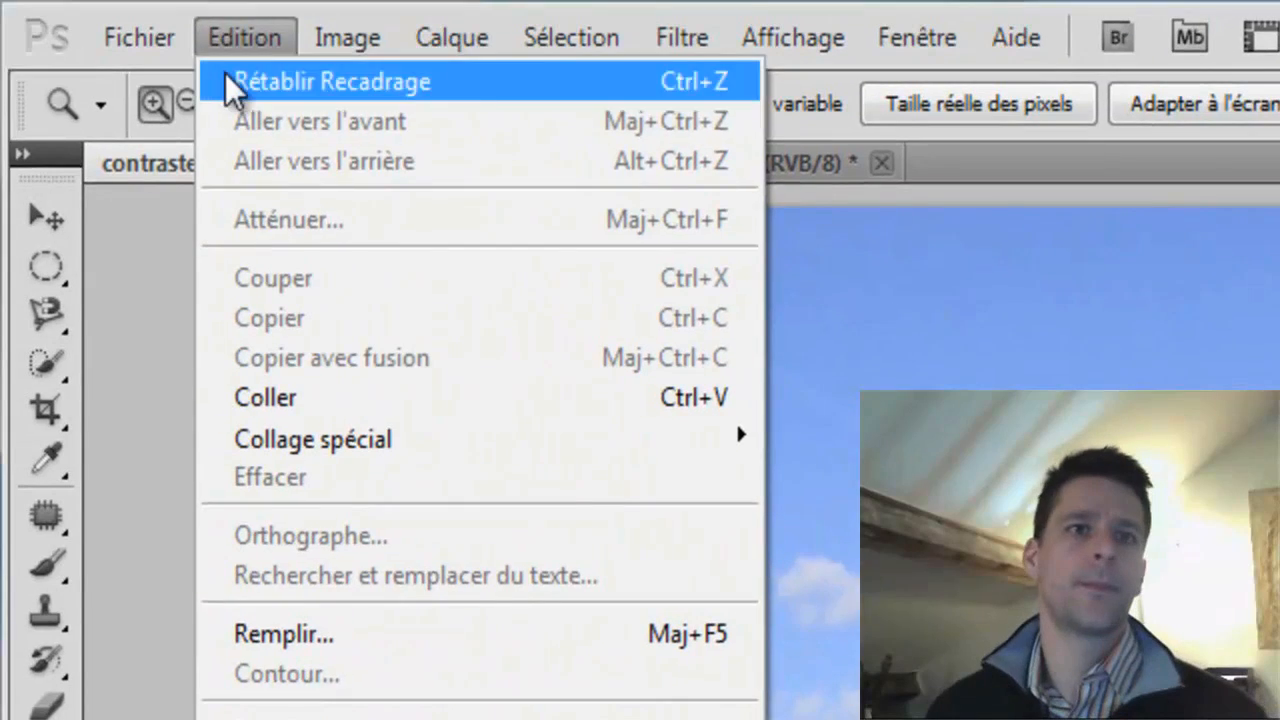
click(225, 75)
click(243, 40)
click(251, 77)
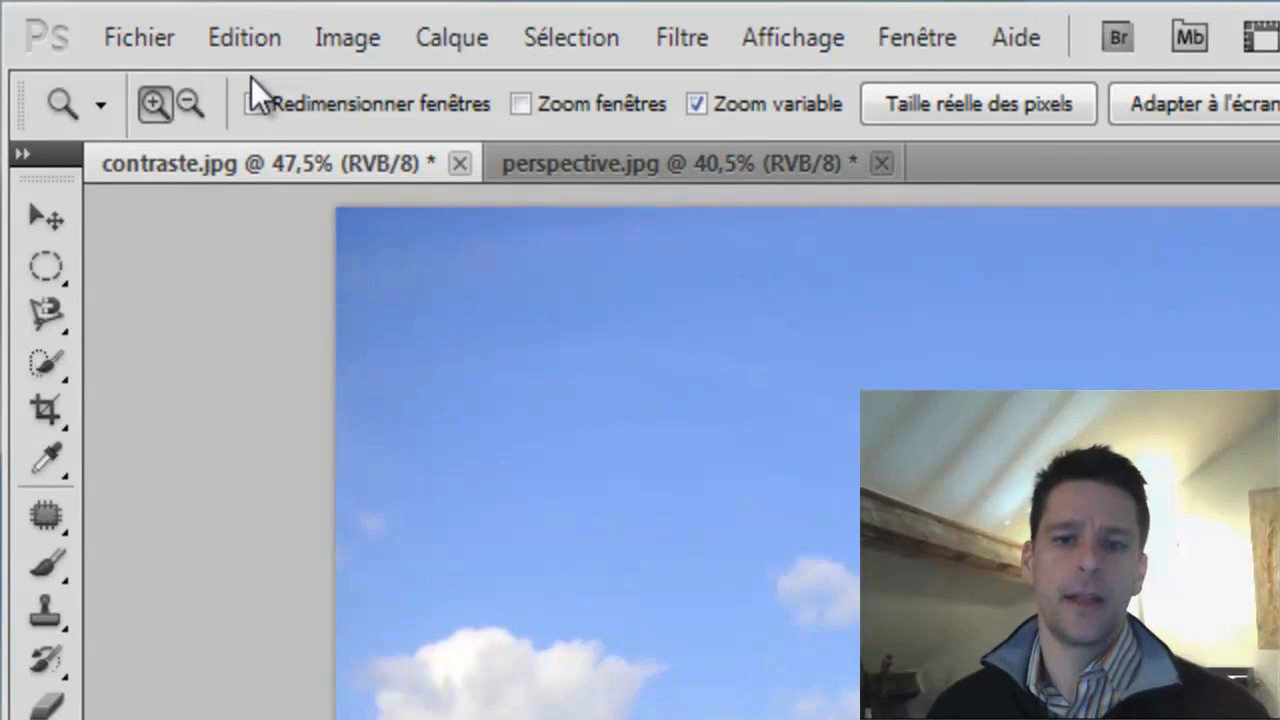
click(42, 418)
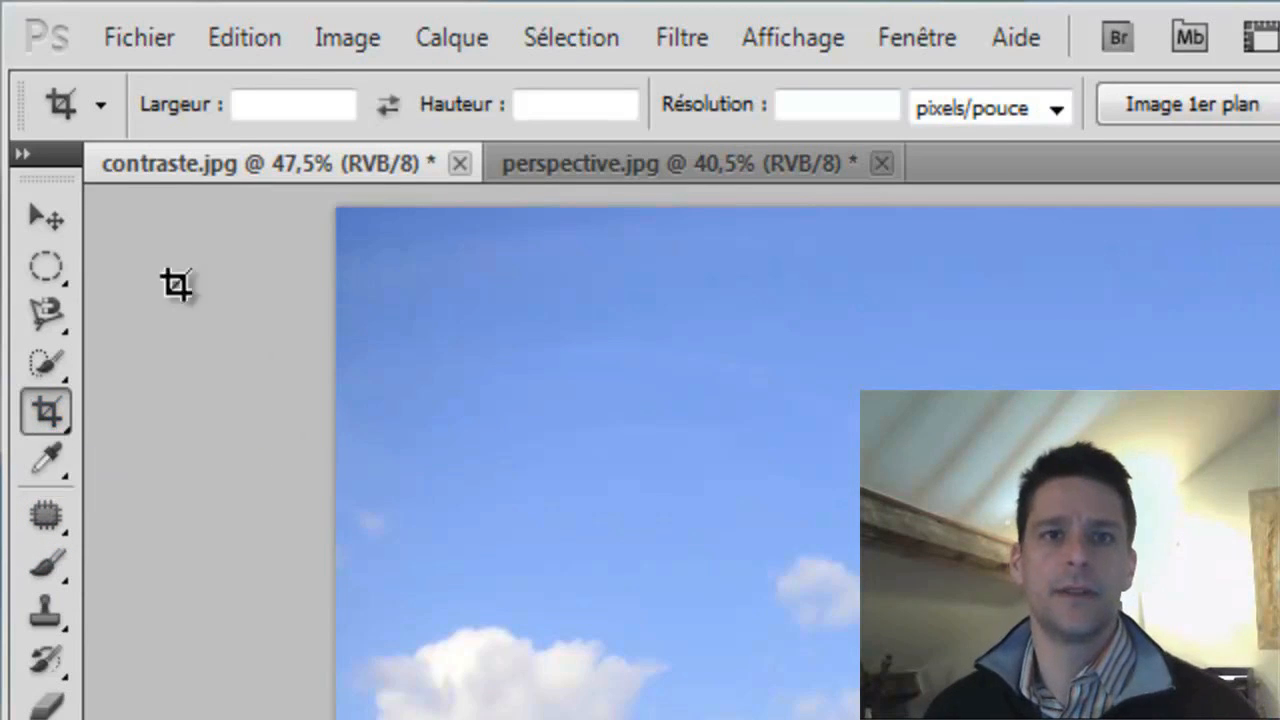
Apply a custom Lens Correction to the cornfield photo with horizontal perspective -48 and a scale reduced below 100%.
click(669, 31)
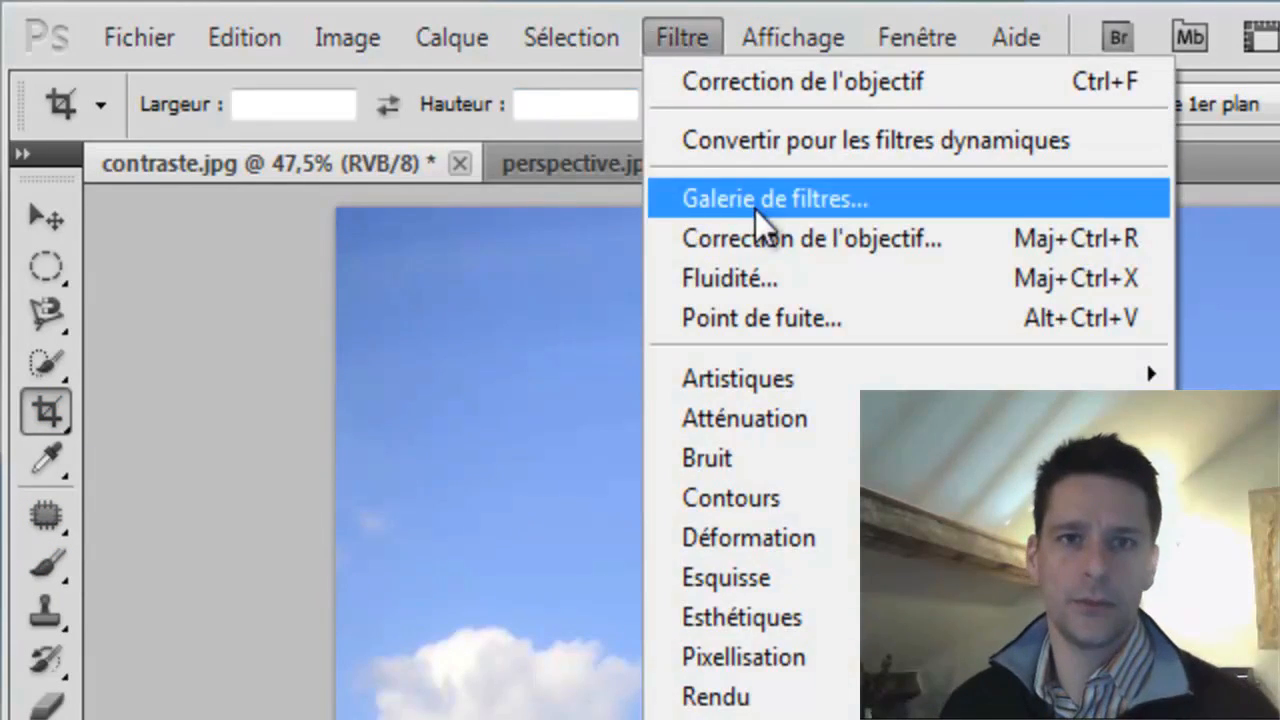
click(759, 225)
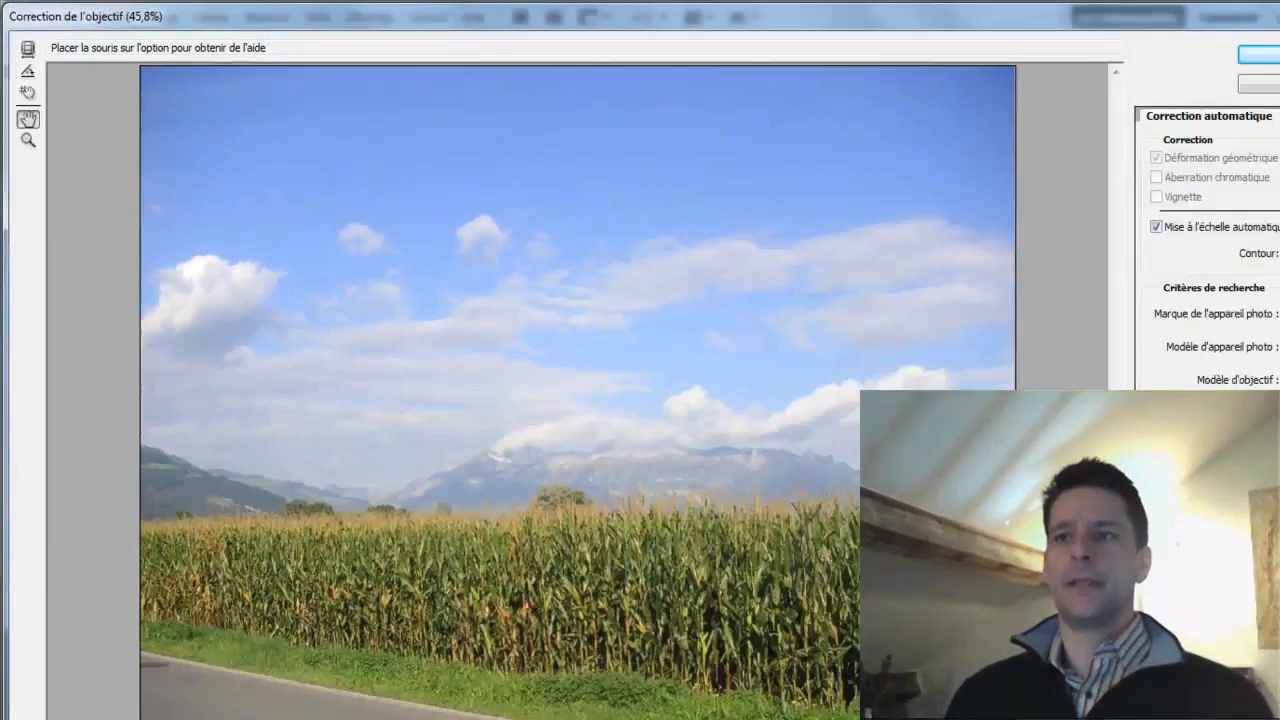
click(1140, 100)
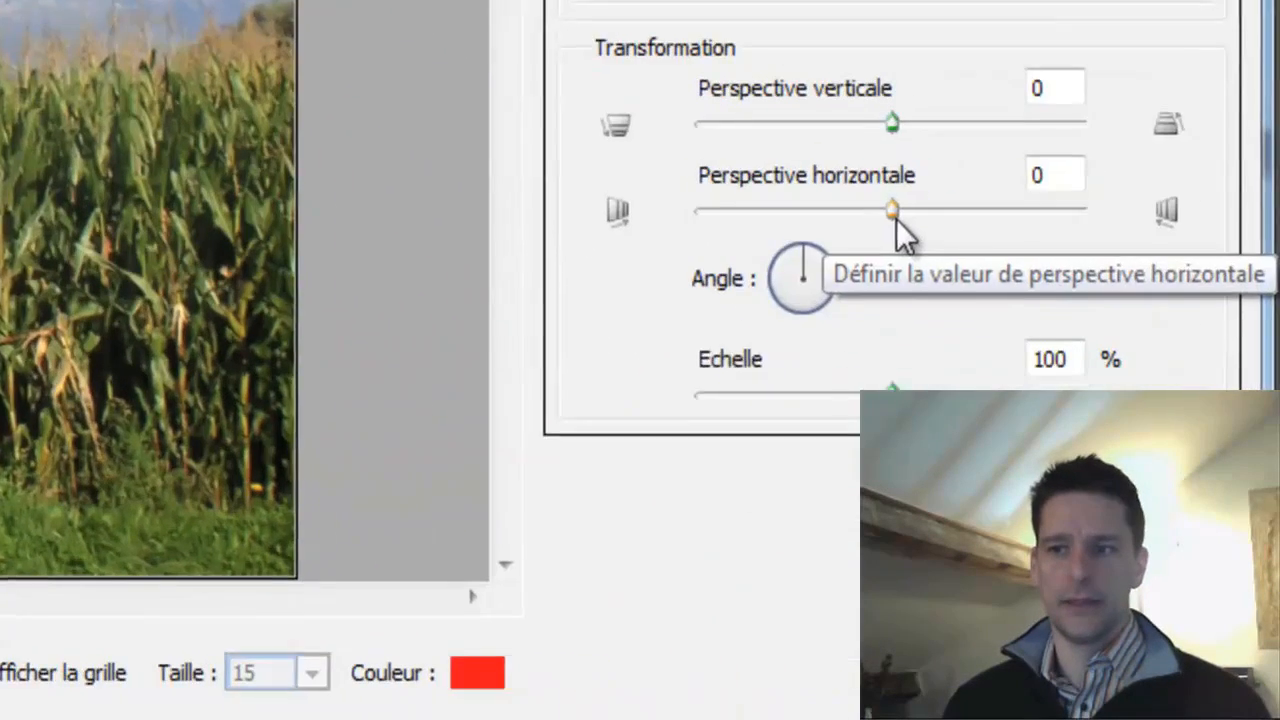
click(1119, 503)
drag(879, 206, 783, 215)
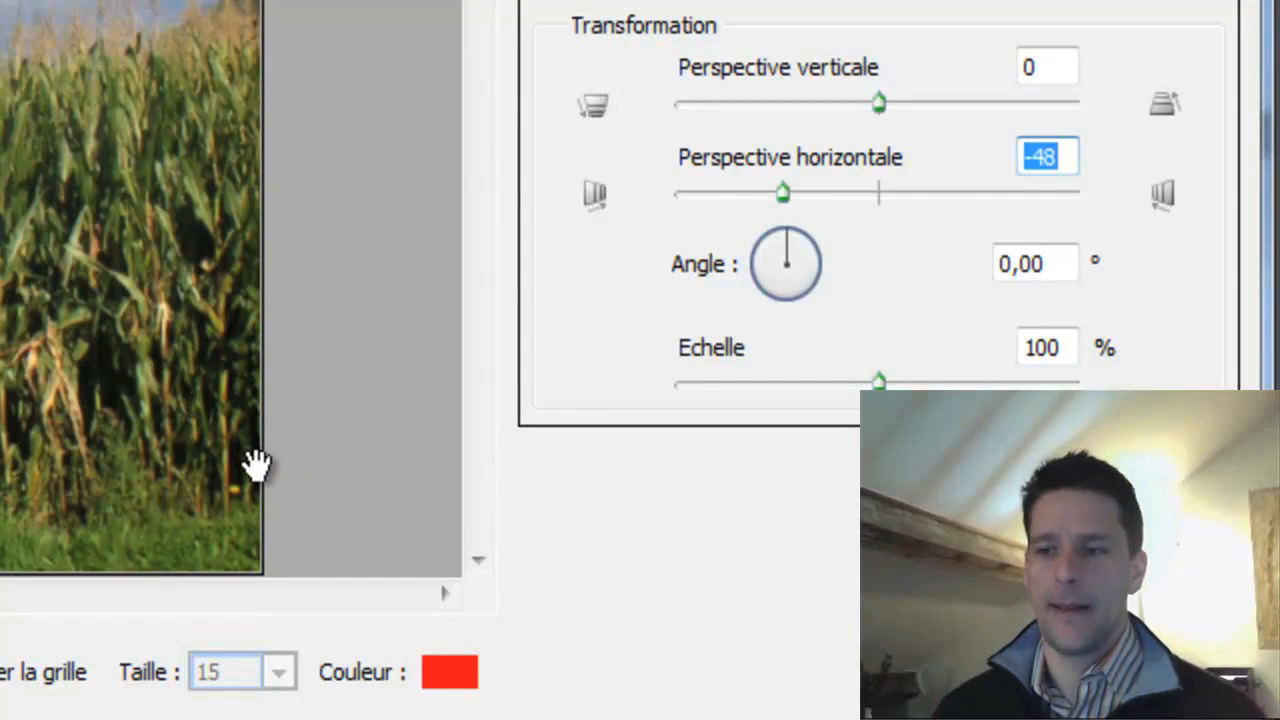
drag(878, 383, 789, 404)
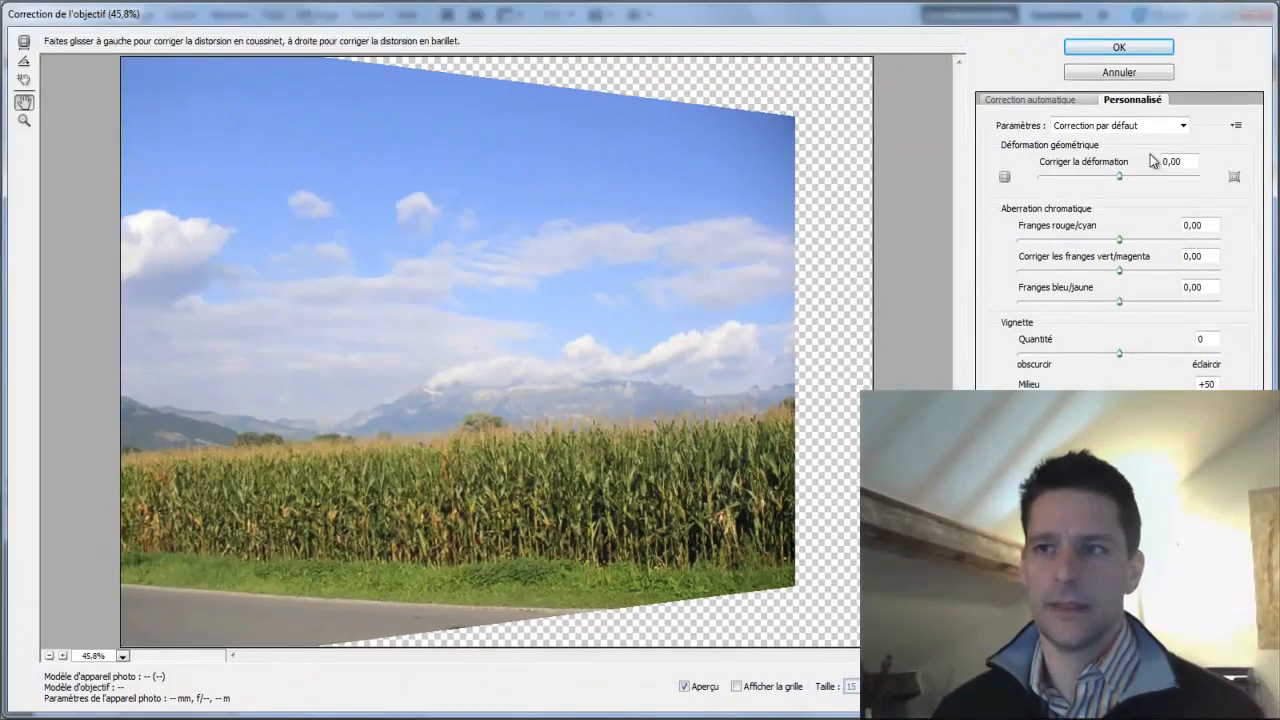
click(1119, 47)
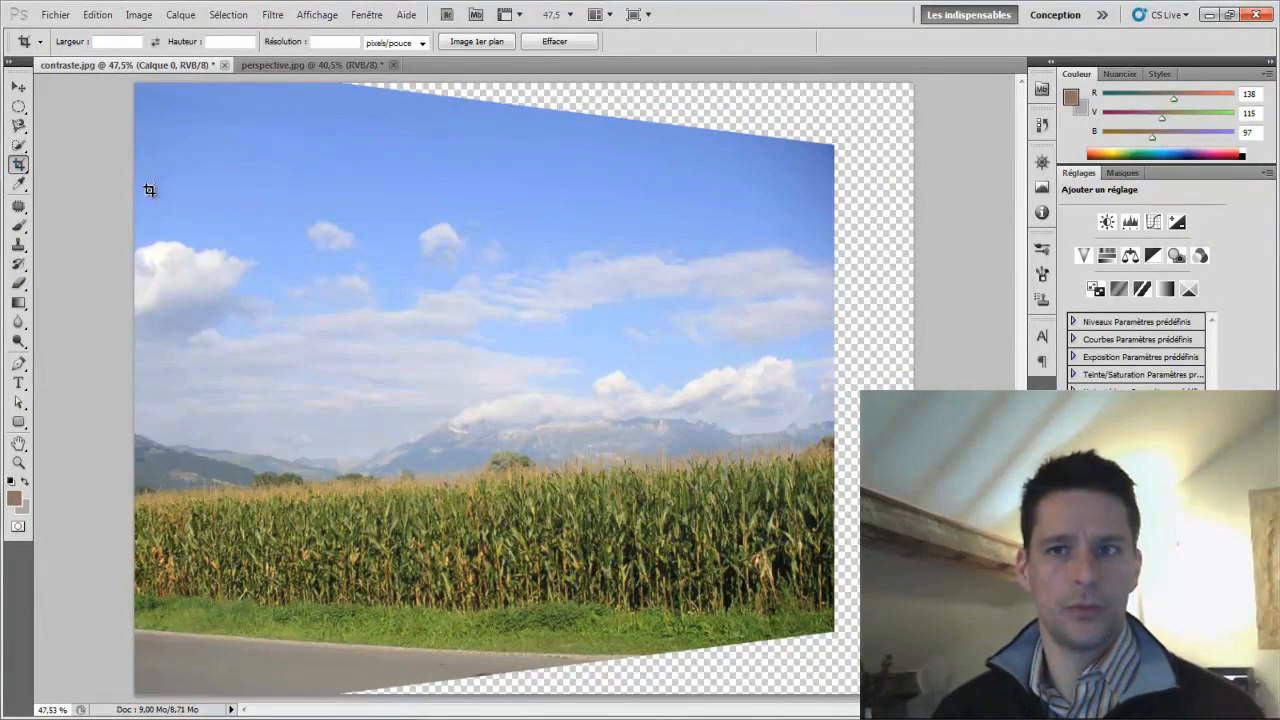
Crop the corrected cornfield photo to a rectangle that excludes all the transparent edges.
drag(831, 143, 115, 623)
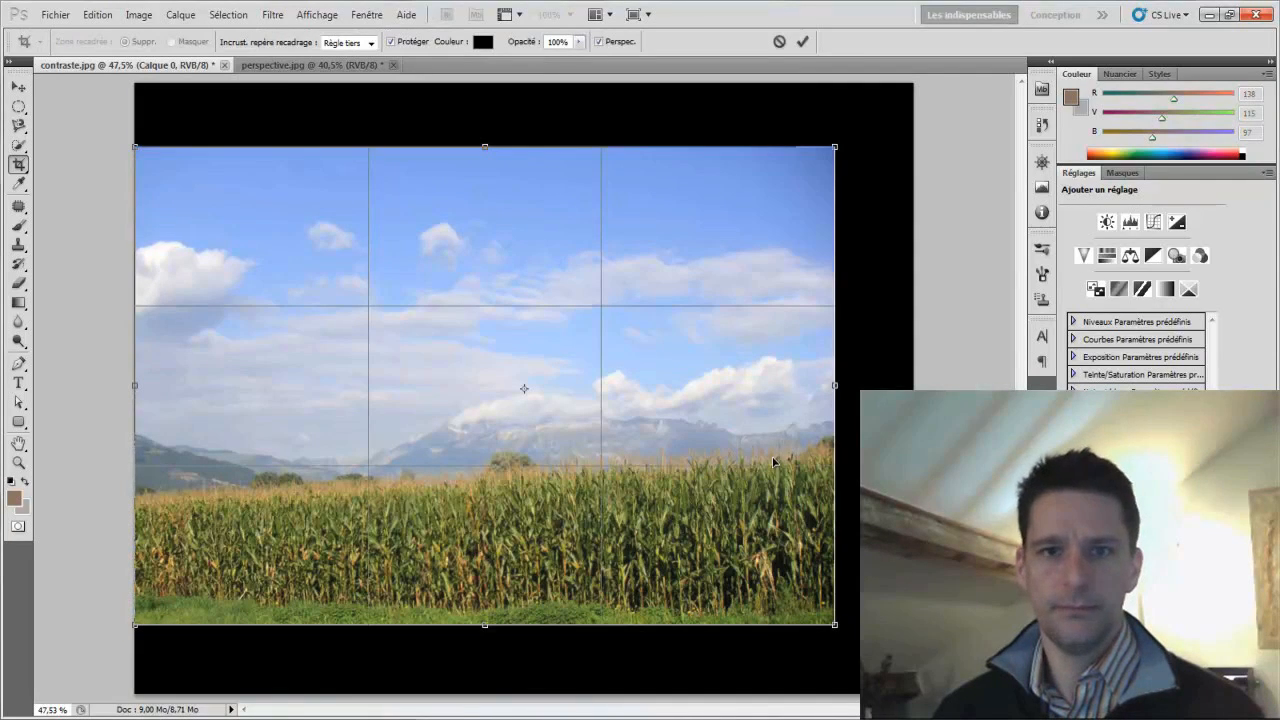
click(803, 45)
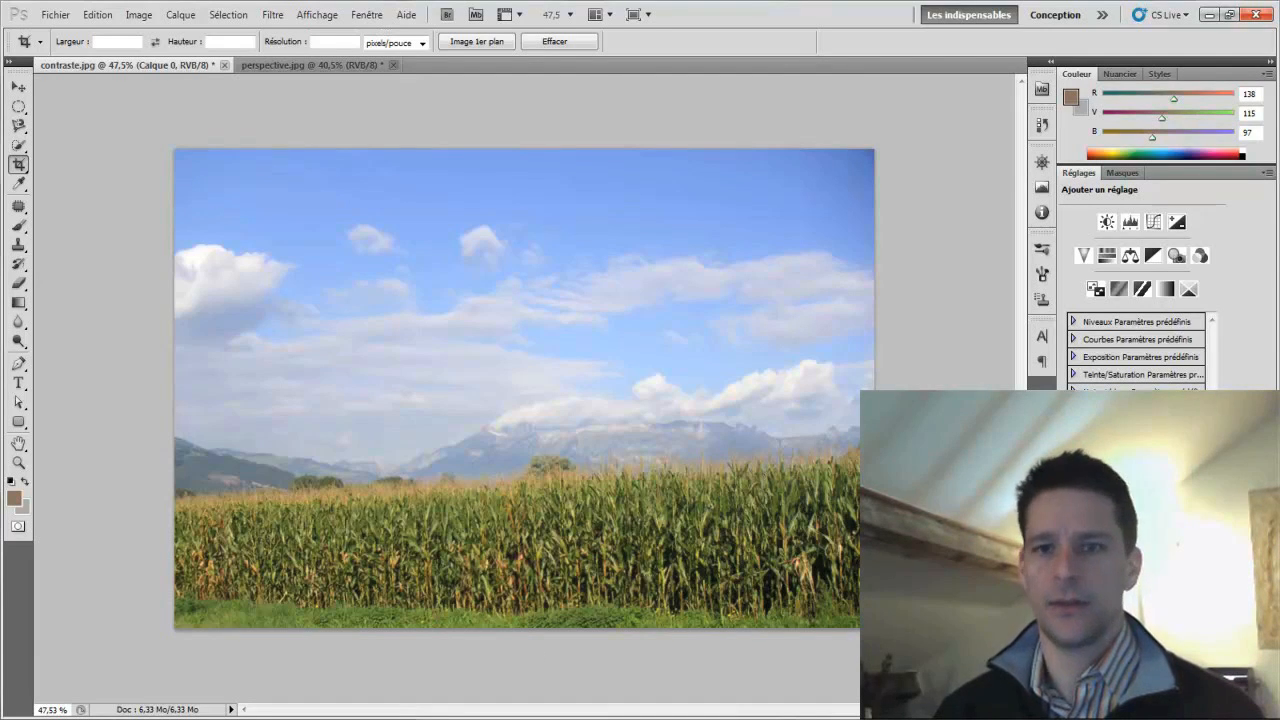
Compare the original cornfield photo with its corrected and cropped version using the history states, ending on the Recadrage state.
click(1043, 127)
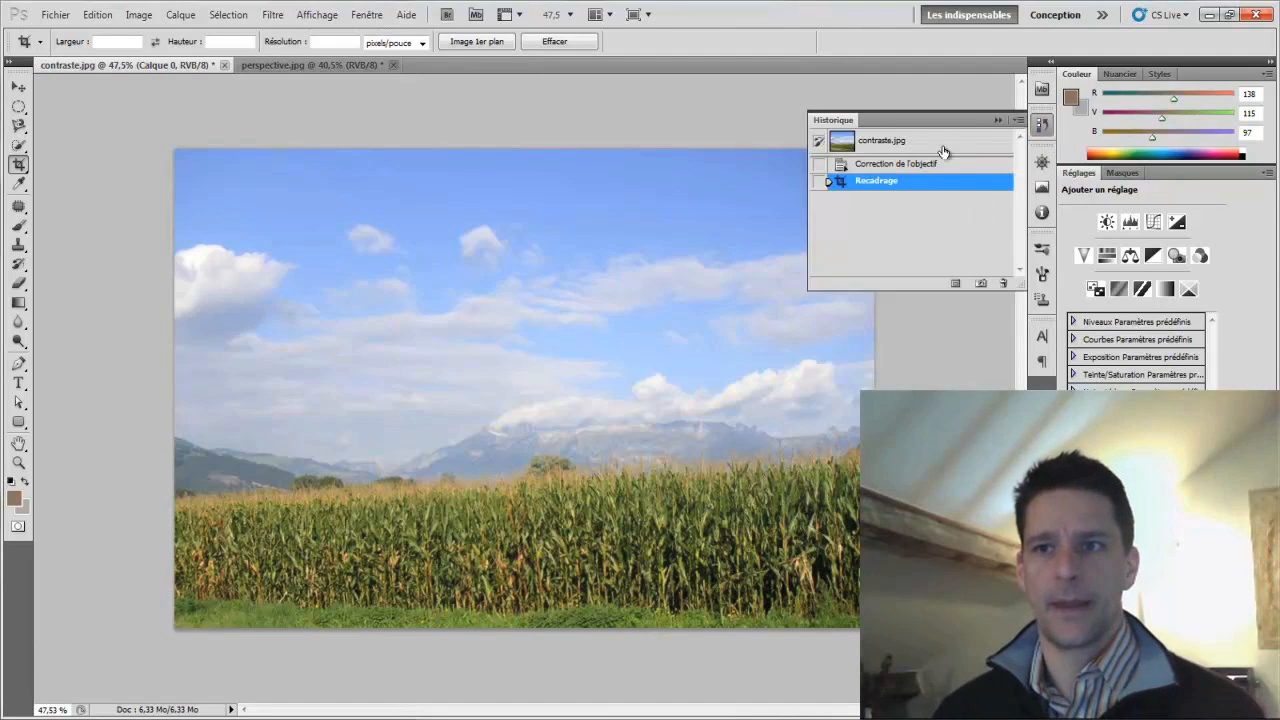
click(847, 149)
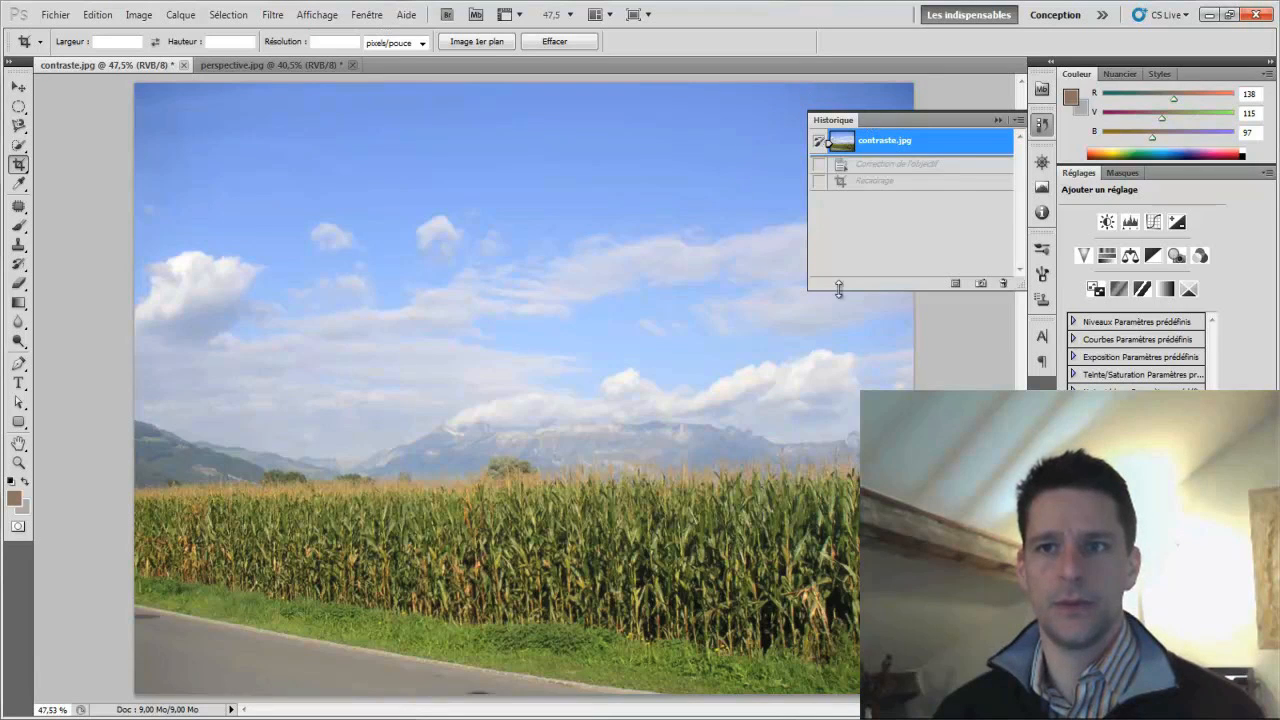
click(858, 184)
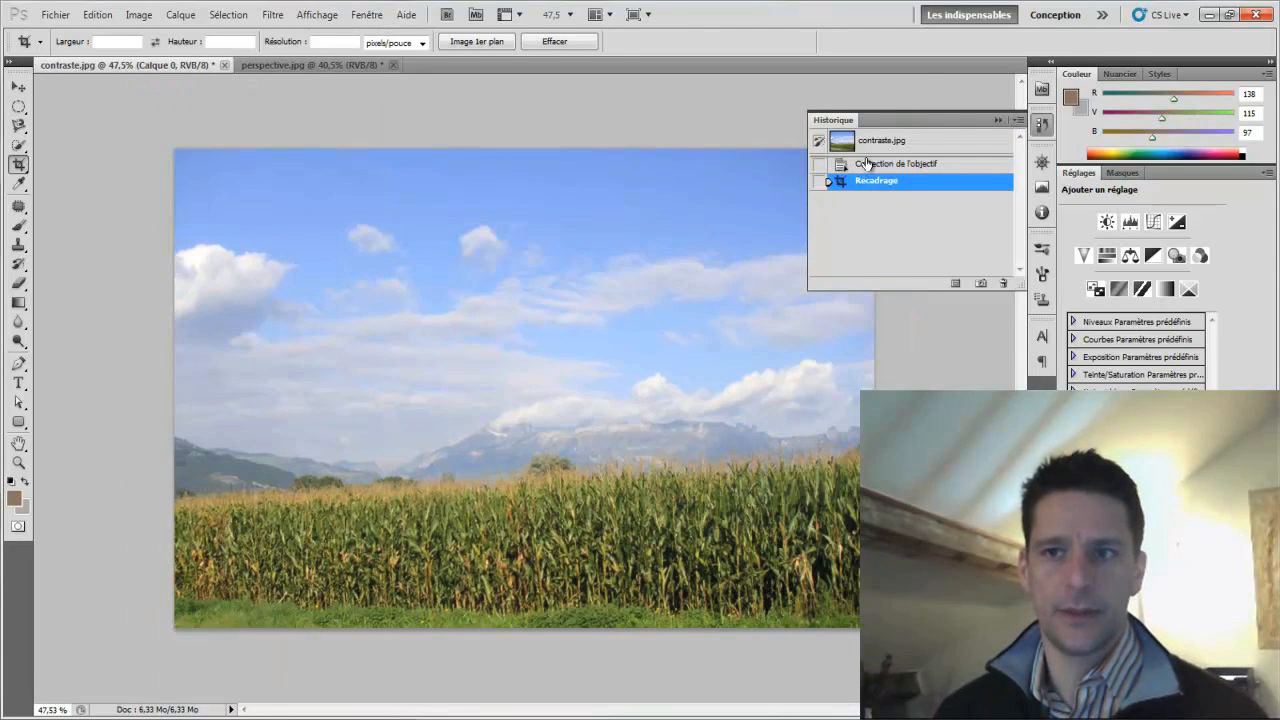
click(850, 145)
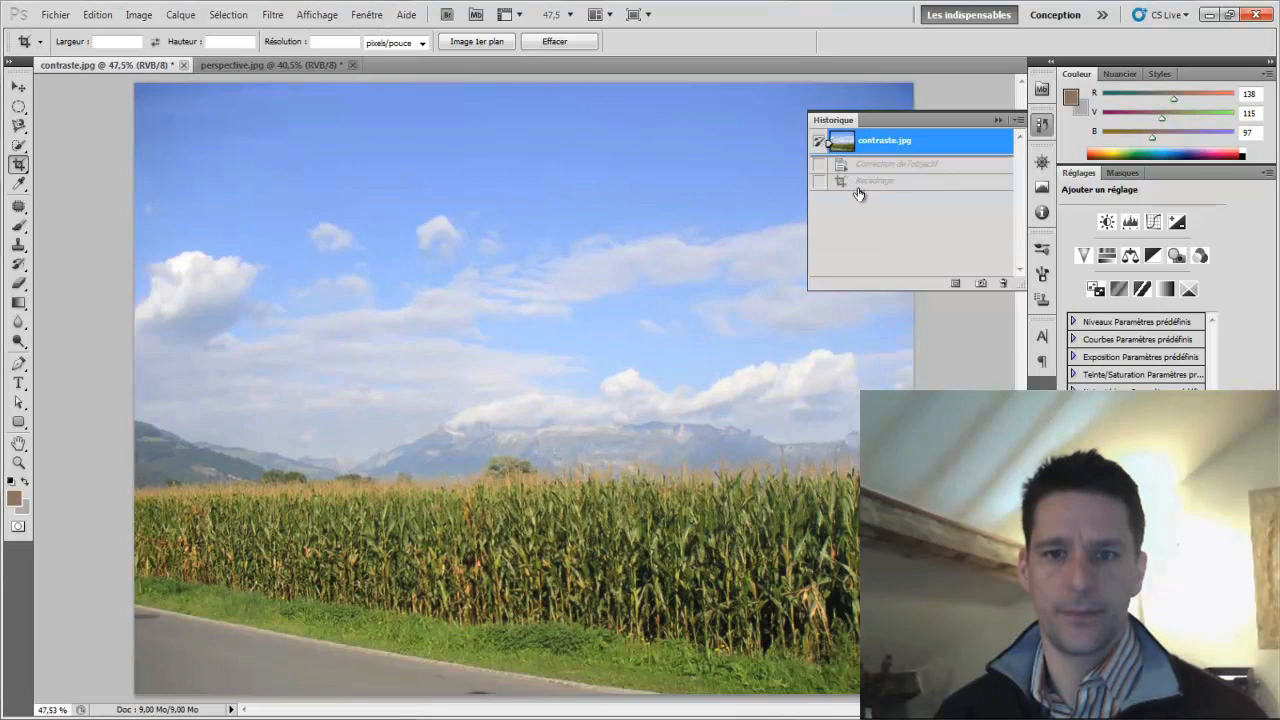
click(859, 184)
click(847, 146)
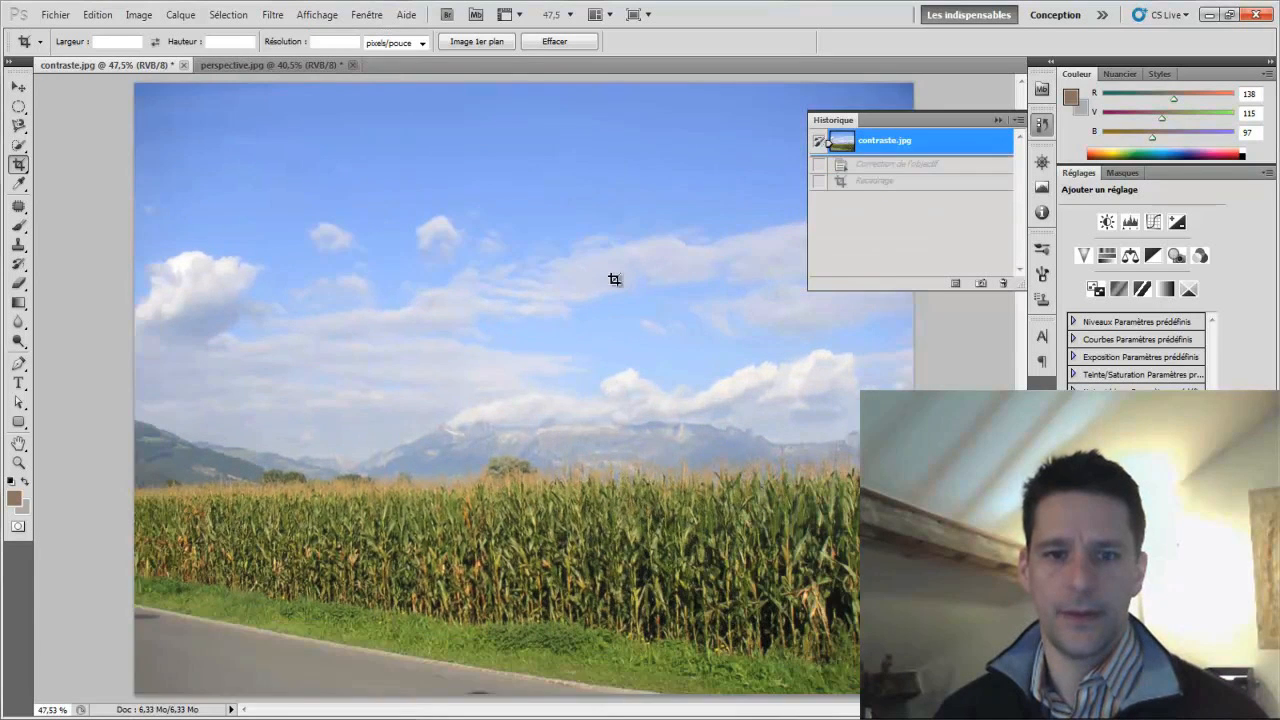
click(859, 184)
click(997, 120)
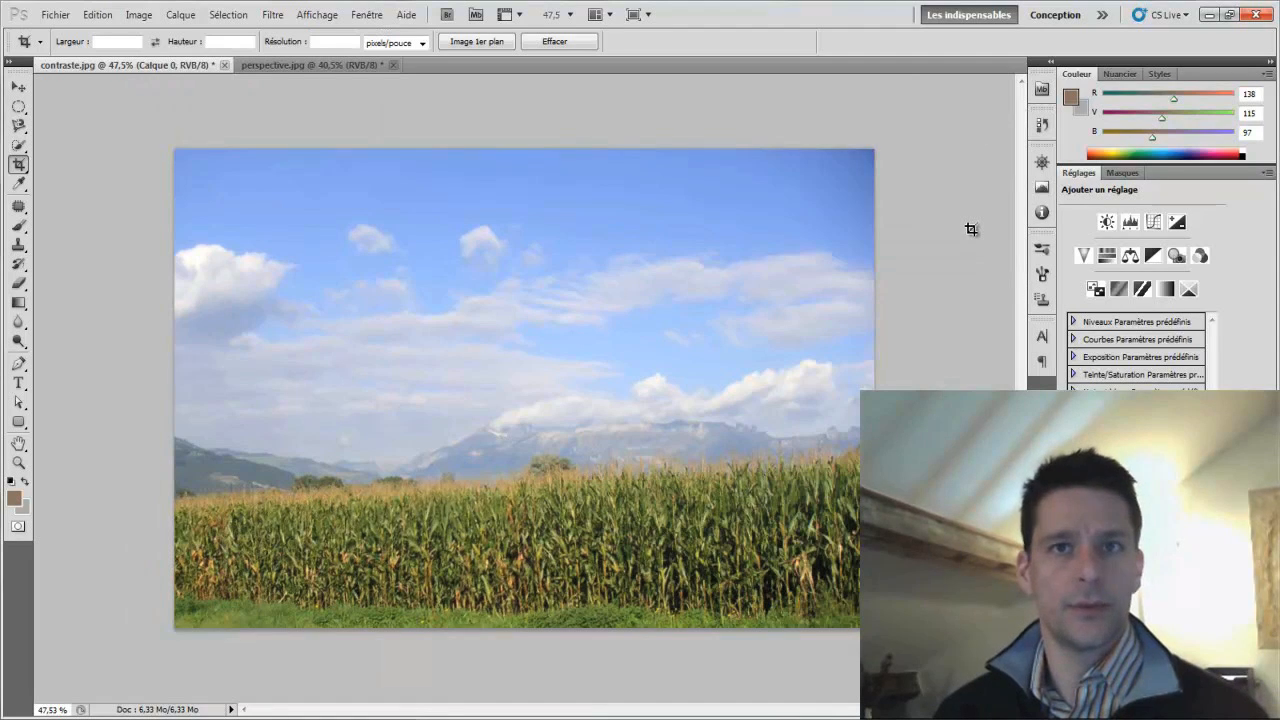
In perspective.jpg, compare the uncorrected Fusionner avec le calque inférieur history state with the final Aplatir l'image state.
click(294, 65)
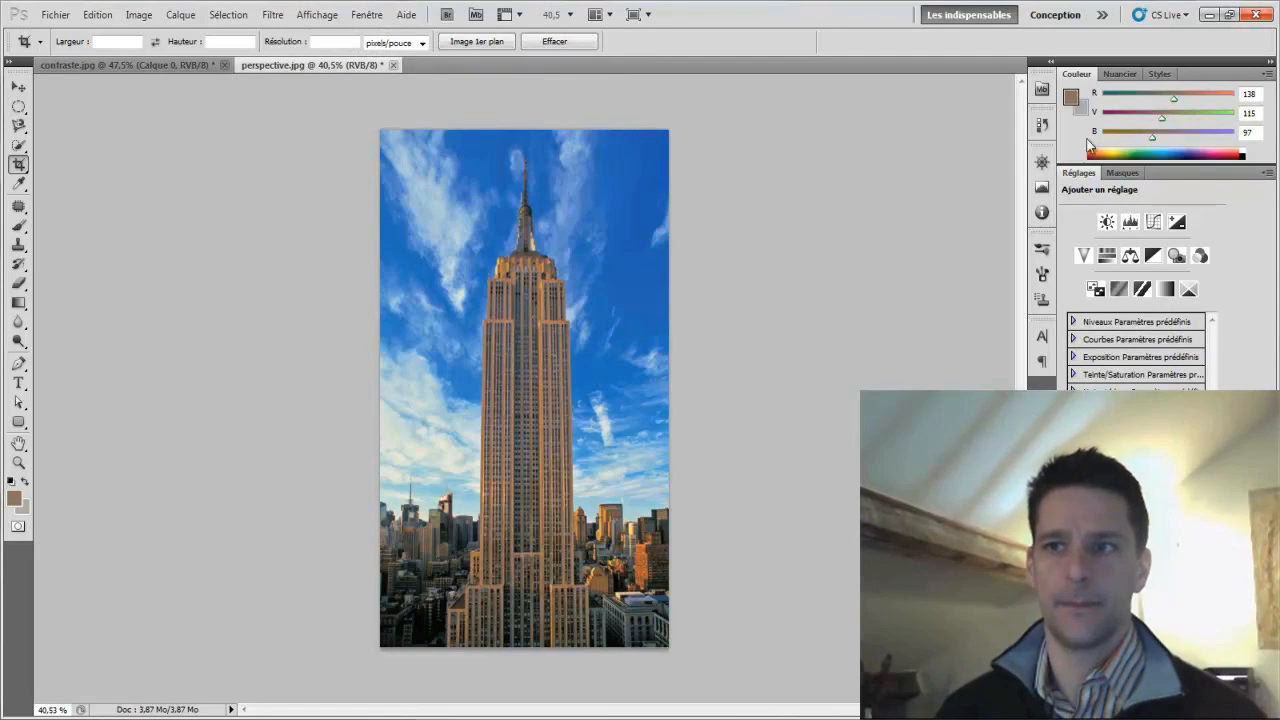
click(1043, 125)
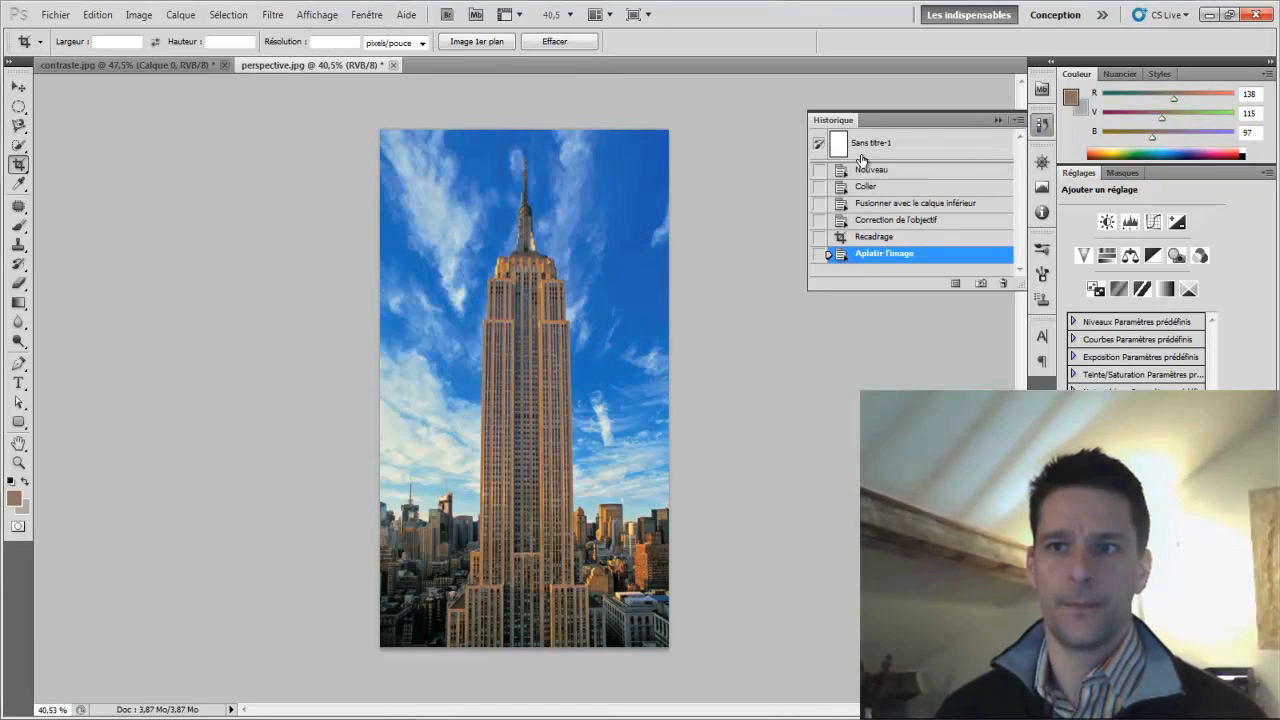
click(871, 205)
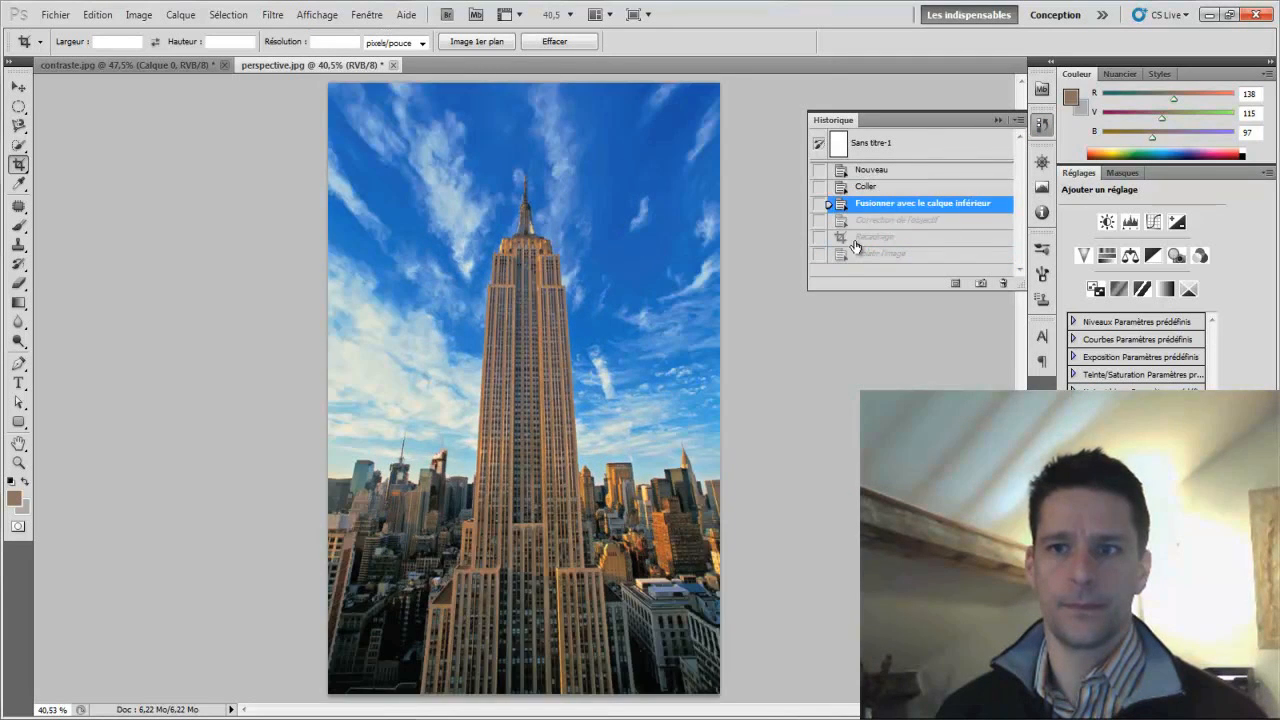
click(857, 257)
click(858, 208)
click(857, 257)
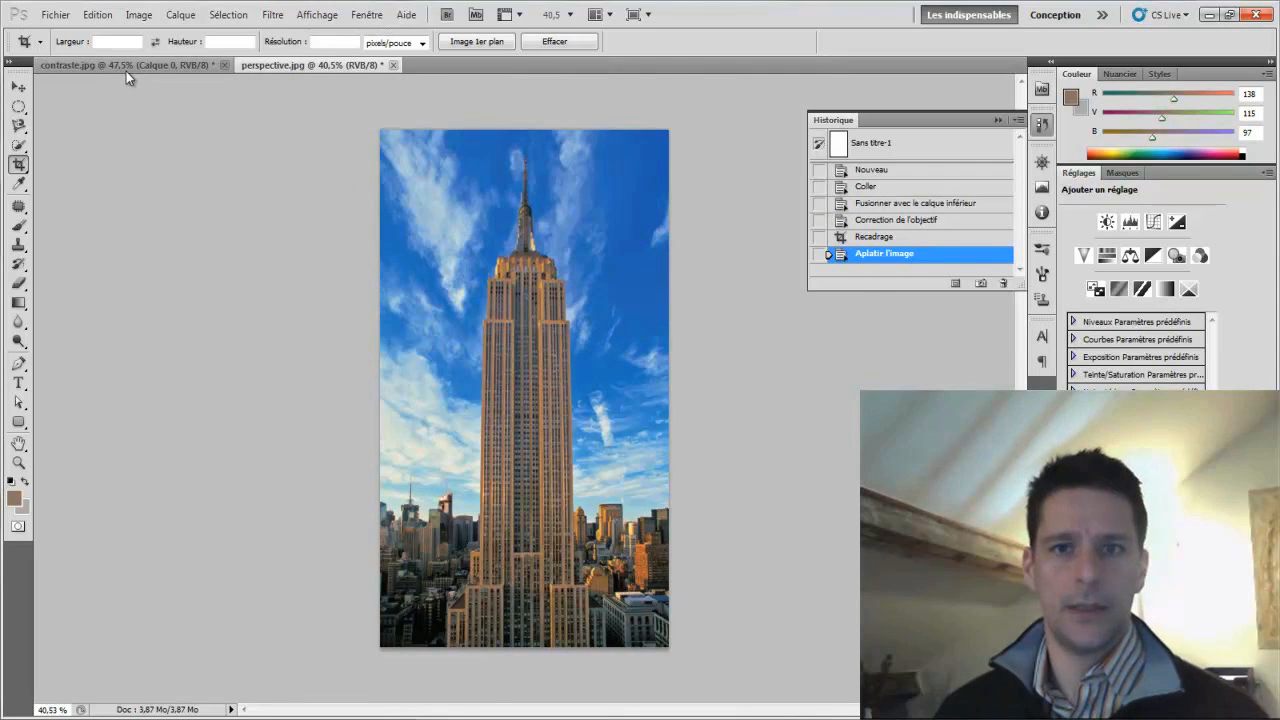
Return to contraste.jpg and compare its original snapshot once more with the cropped Recadrage state.
click(126, 67)
click(845, 146)
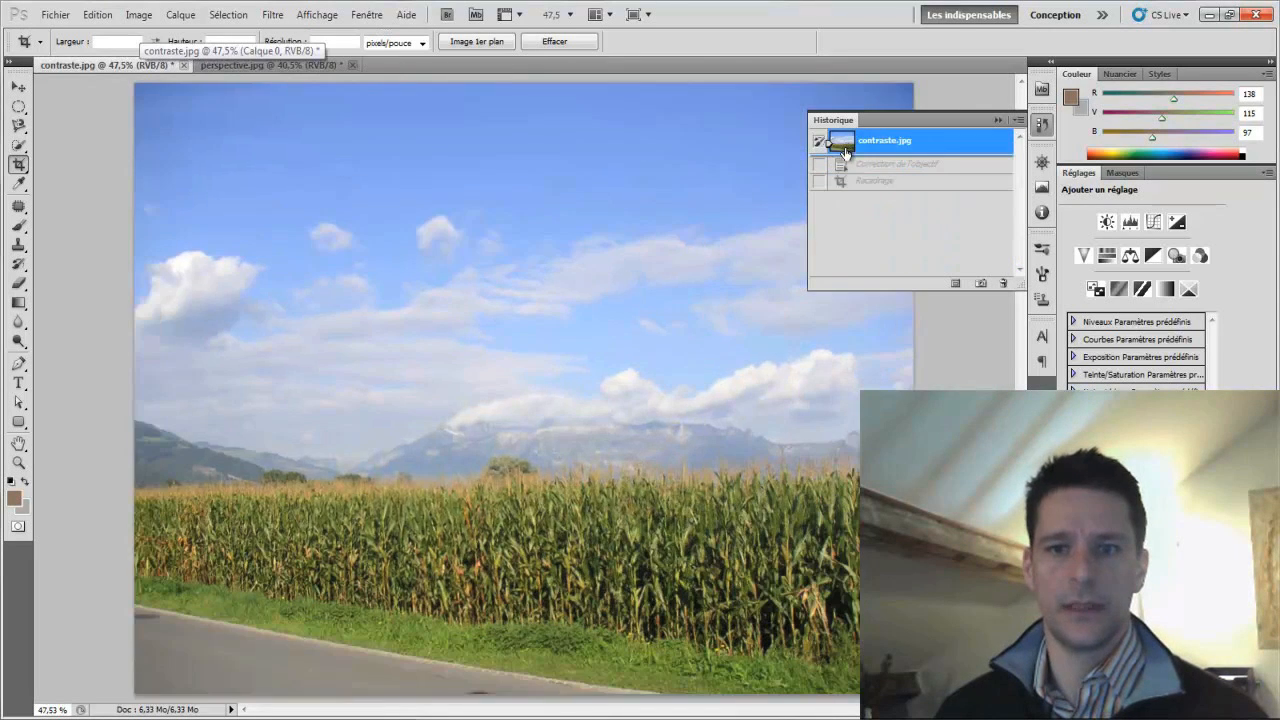
click(857, 183)
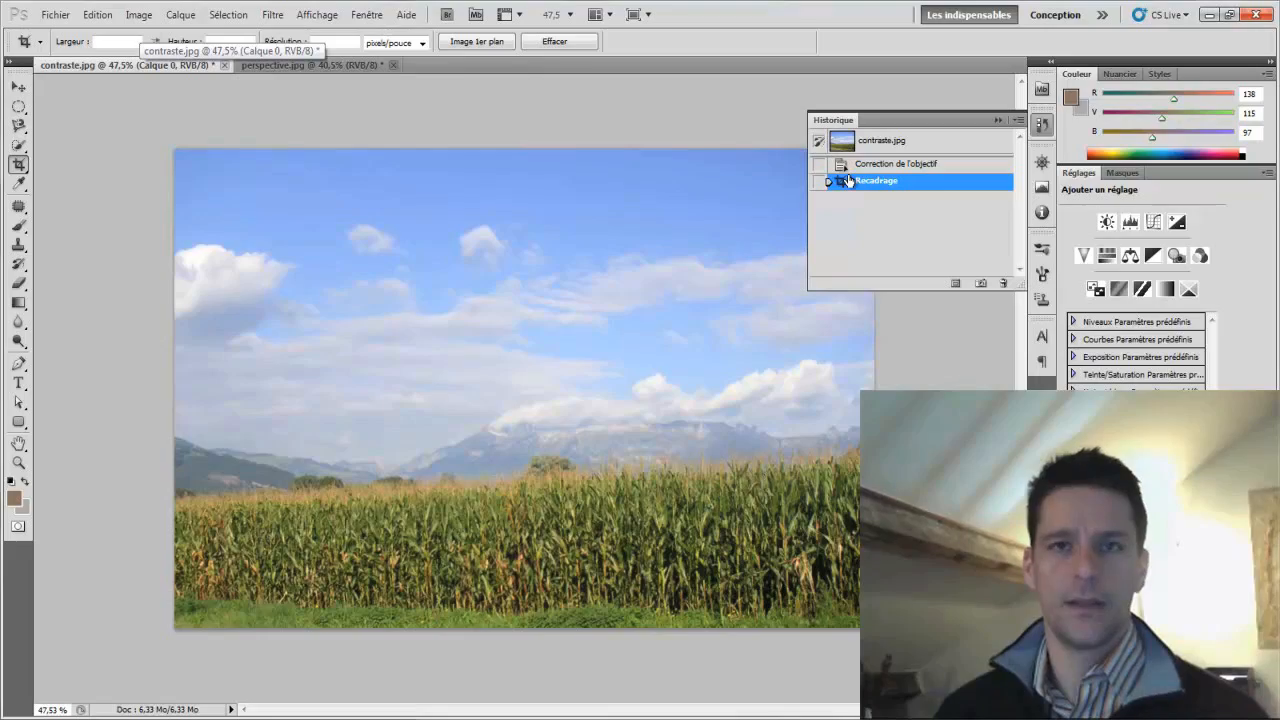